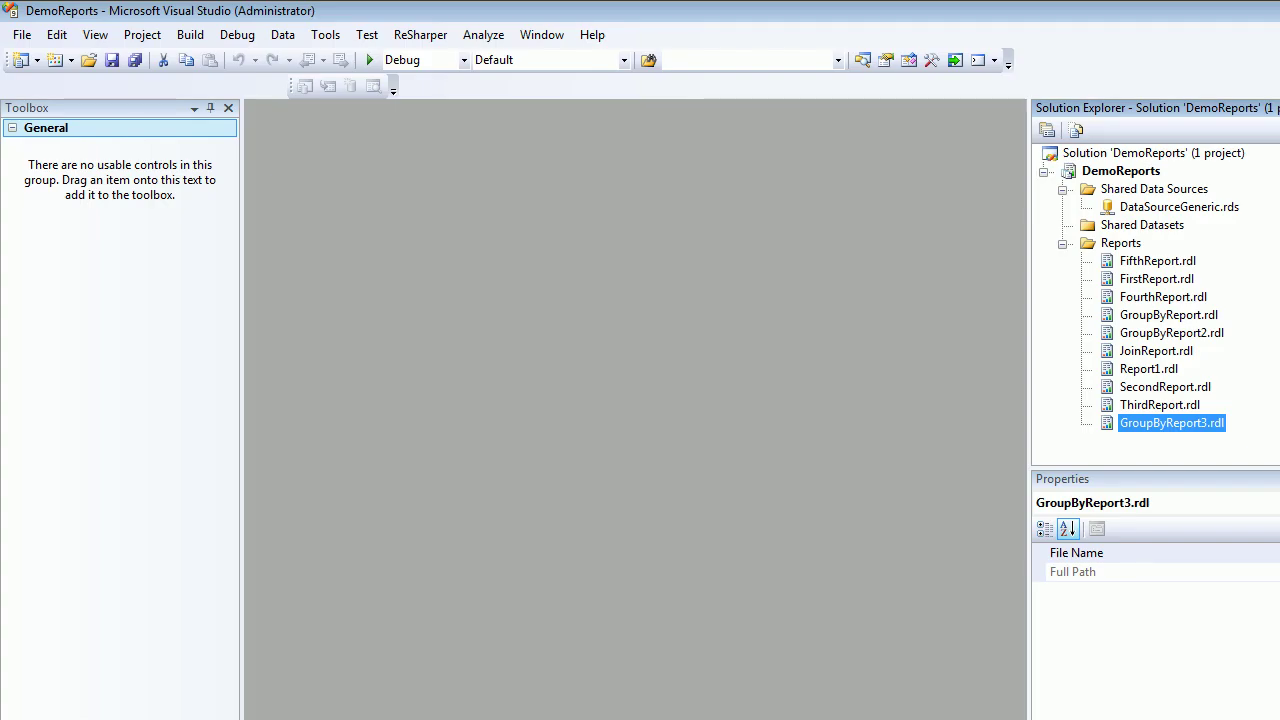
# Add a new empty report named ParameterReport1.rdl to the project's Reports folder
pyautogui.click(1179, 207)
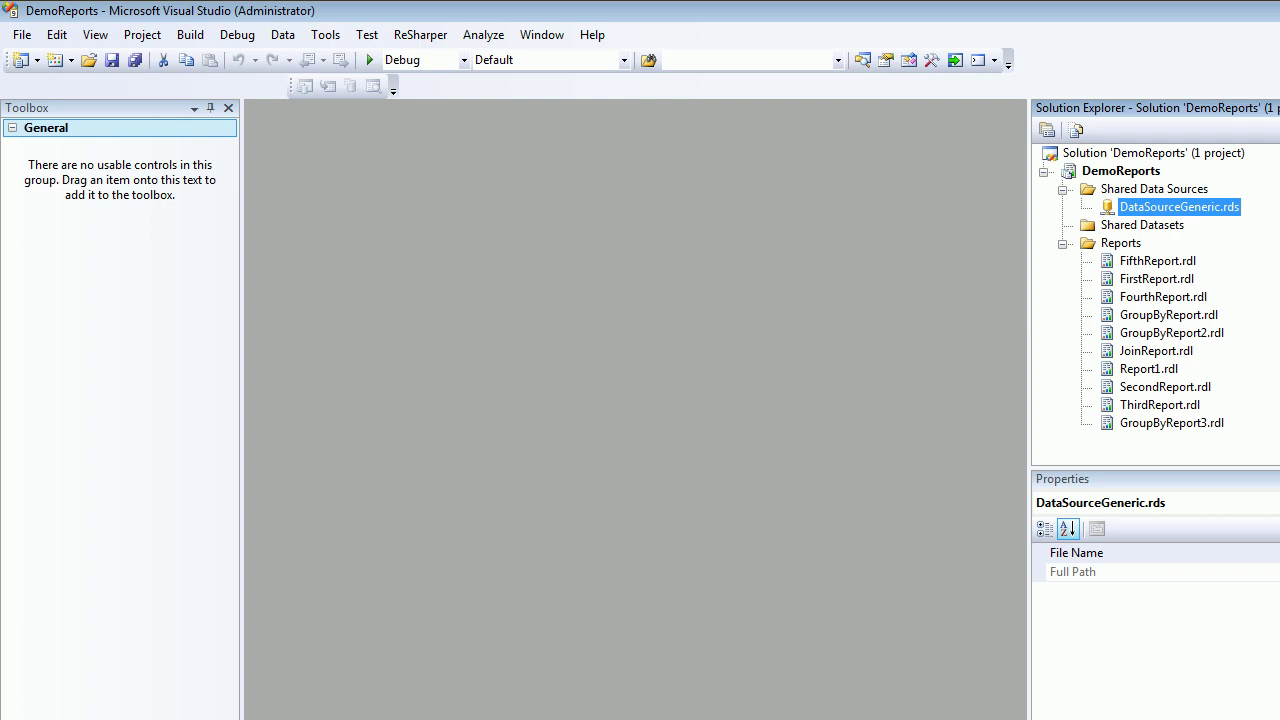
pyautogui.rightClick(1125, 245)
pyautogui.moveTo(1180, 283)
pyautogui.click(1278, 284)
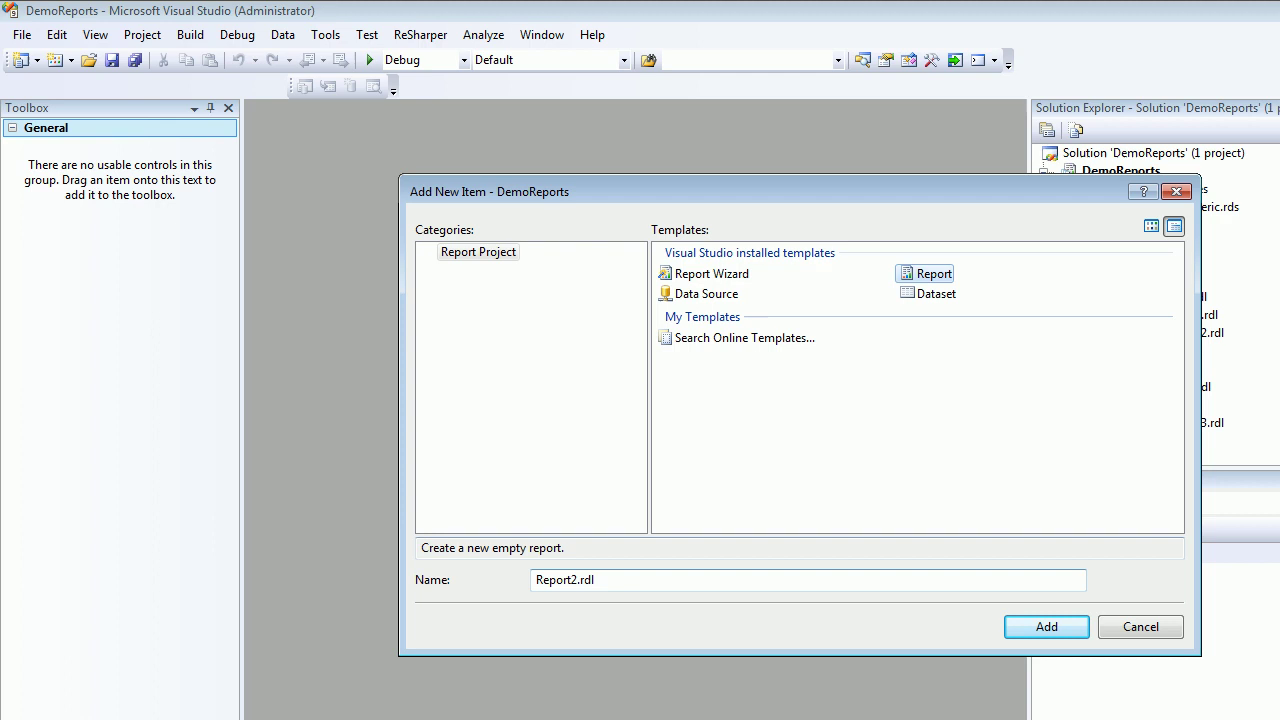
pyautogui.click(577, 580)
pyautogui.press('BackSpace')
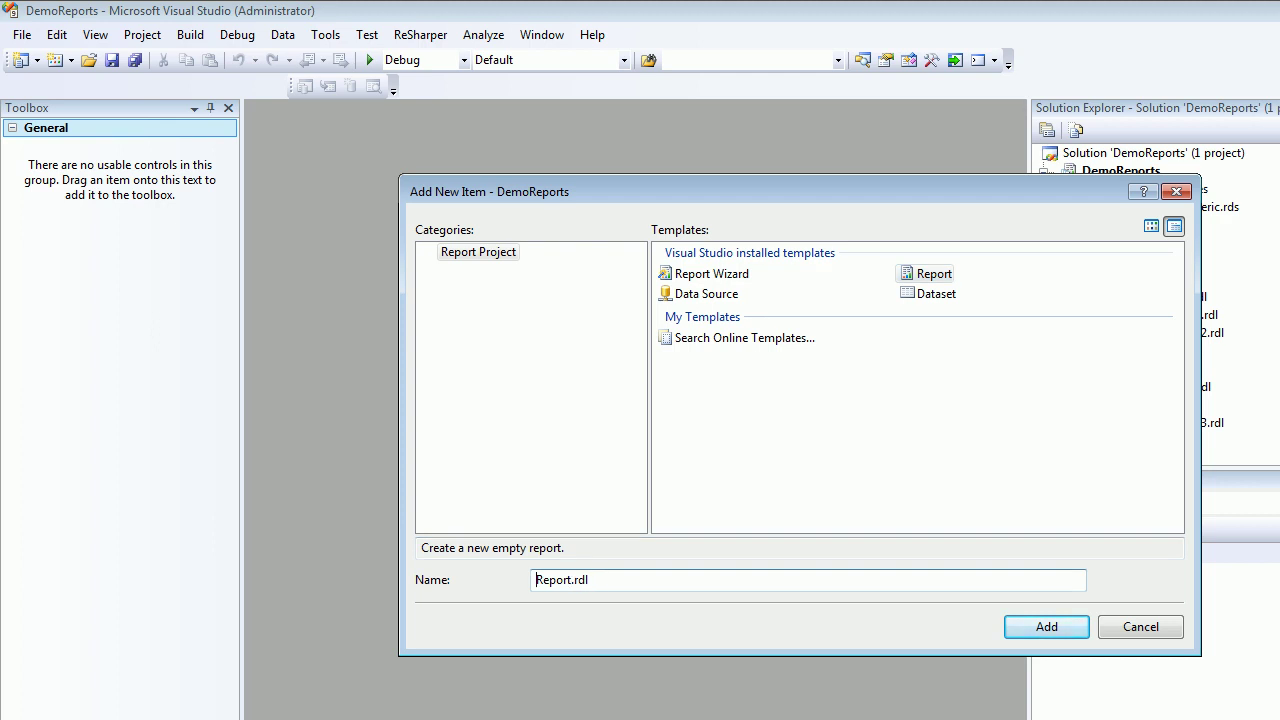
pyautogui.press('Home')
pyautogui.write('ParameterReport1')
pyautogui.press('Return')
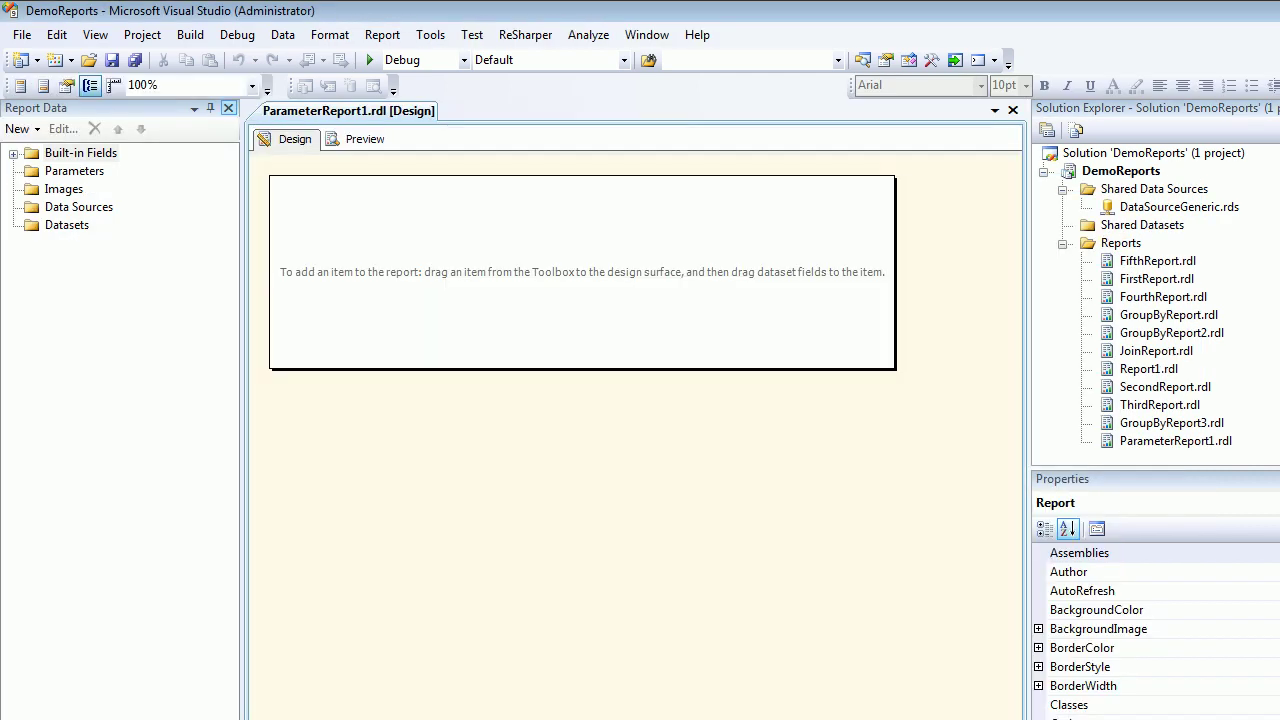
pyautogui.click(67, 225)
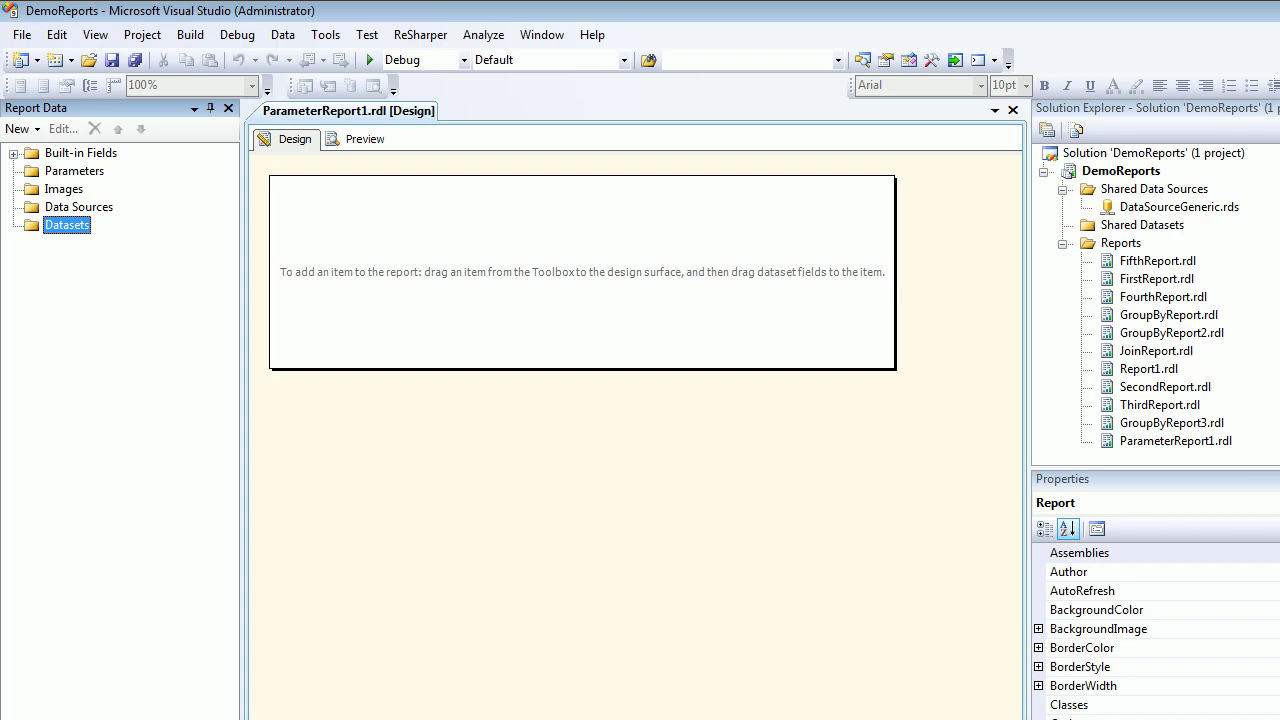
pyautogui.click(74, 171)
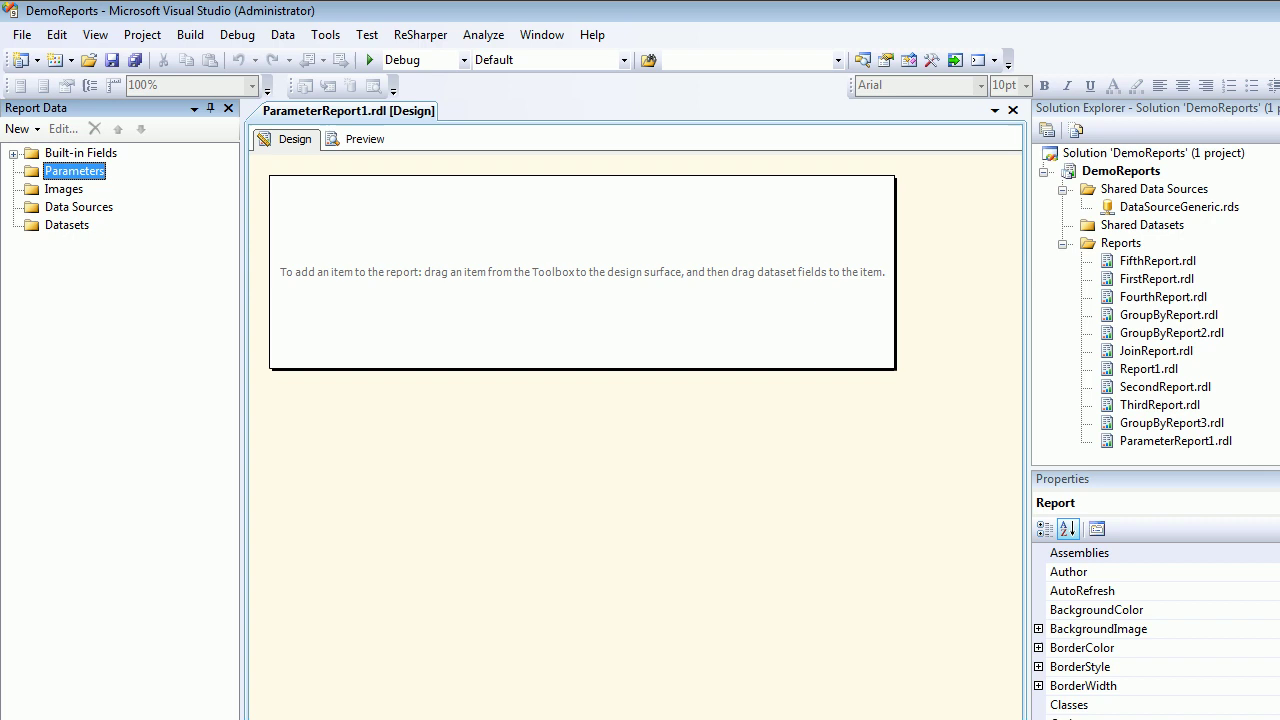
pyautogui.rightClick(79, 173)
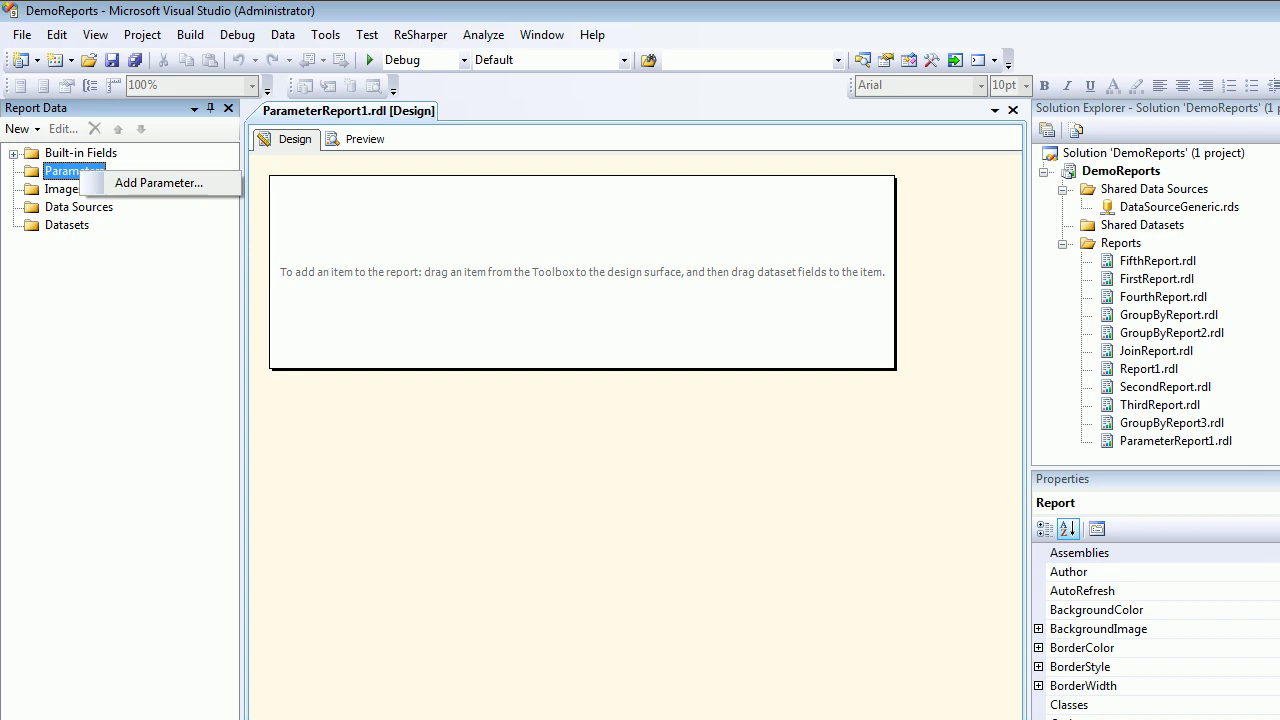
pyautogui.press('Escape')
# Start a new report dataset and name it DataSetParameter
pyautogui.click(67, 225)
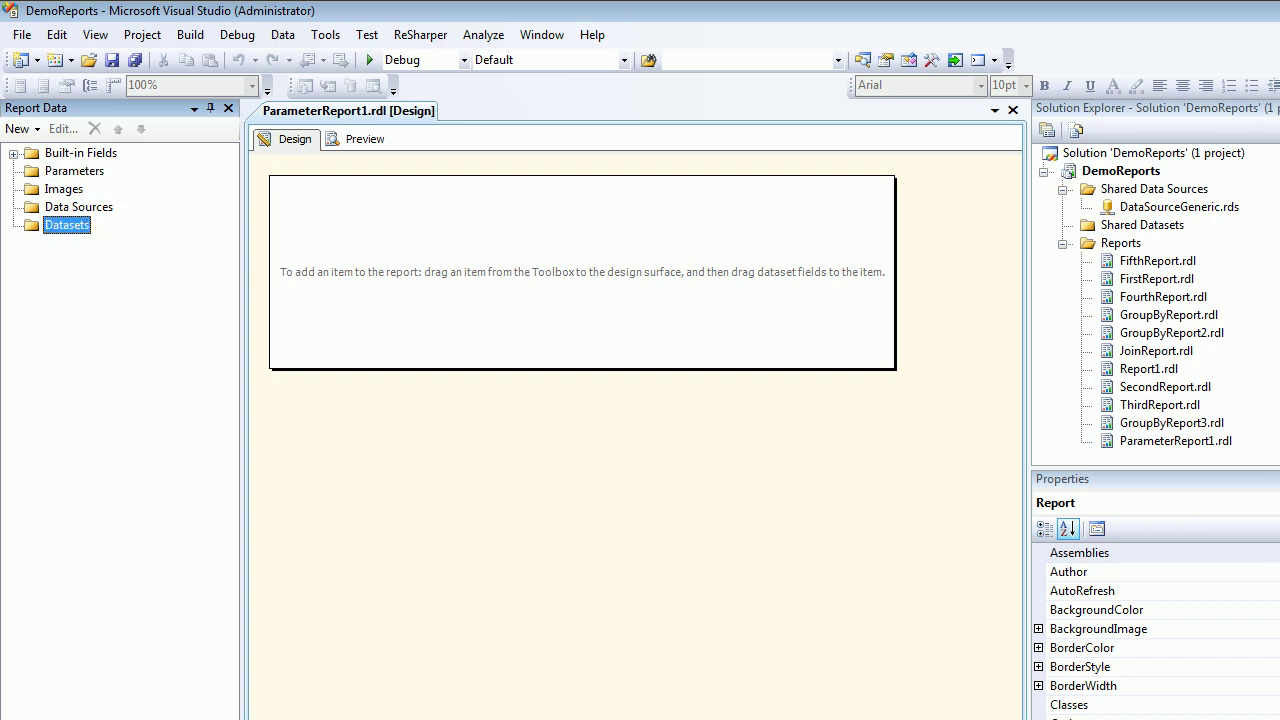
pyautogui.rightClick(95, 227)
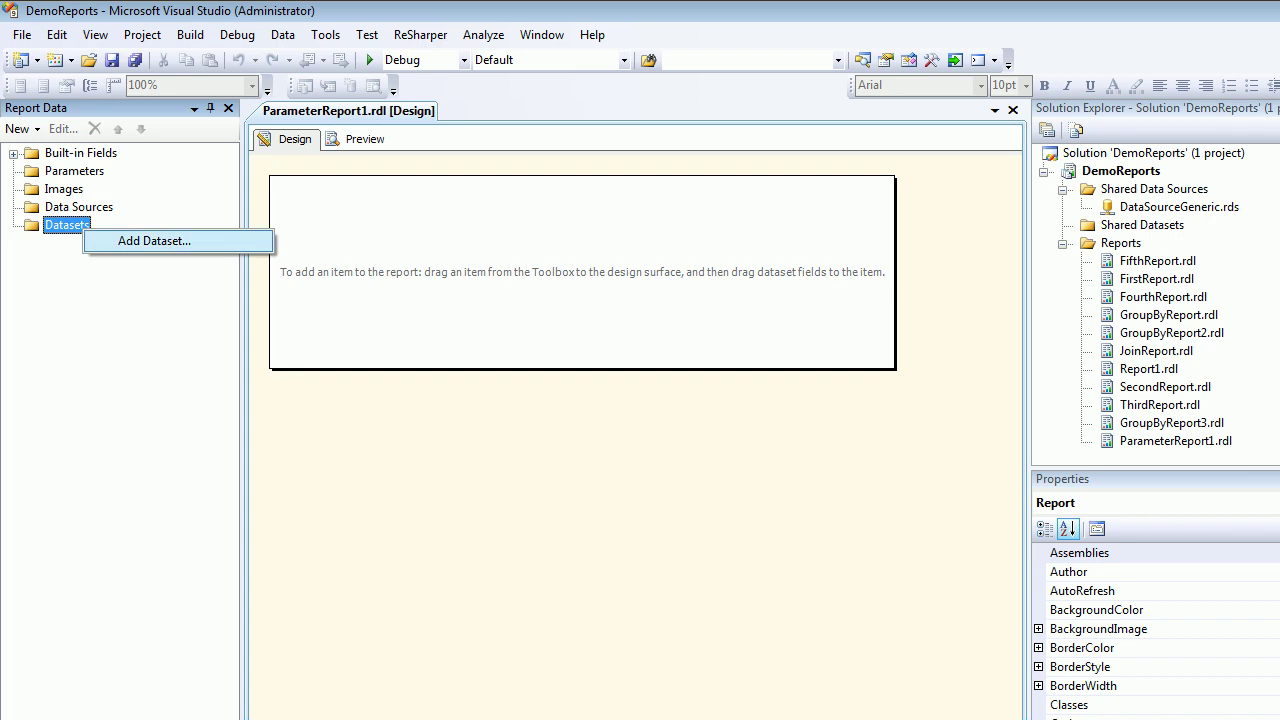
pyautogui.click(150, 240)
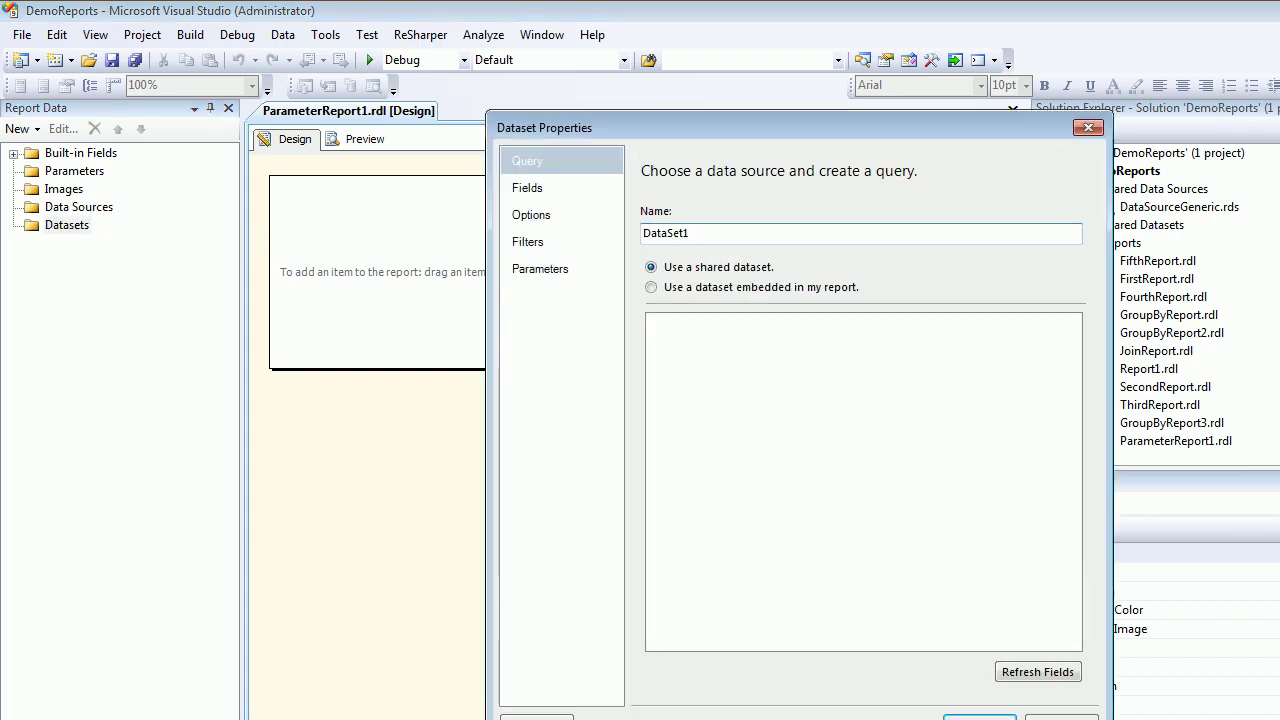
pyautogui.press('BackSpace')
pyautogui.write('Prat')
pyautogui.press('BackSpace')
pyautogui.press('BackSpace')
pyautogui.write('arametyer')
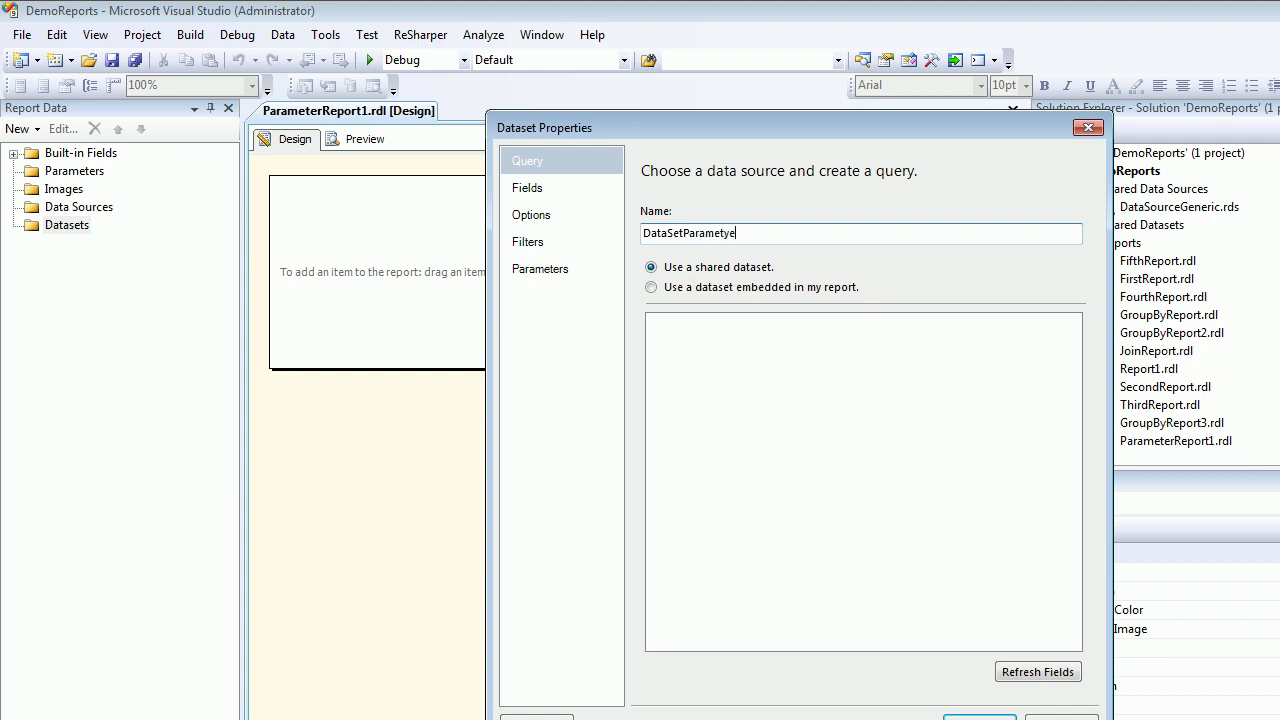
pyautogui.press('BackSpace')
pyautogui.press('BackSpace')
pyautogui.press('BackSpace')
pyautogui.write('er')
# Embed the dataset in the report and give it a new data source that references the shared DataSourceGeneric
pyautogui.click(651, 287)
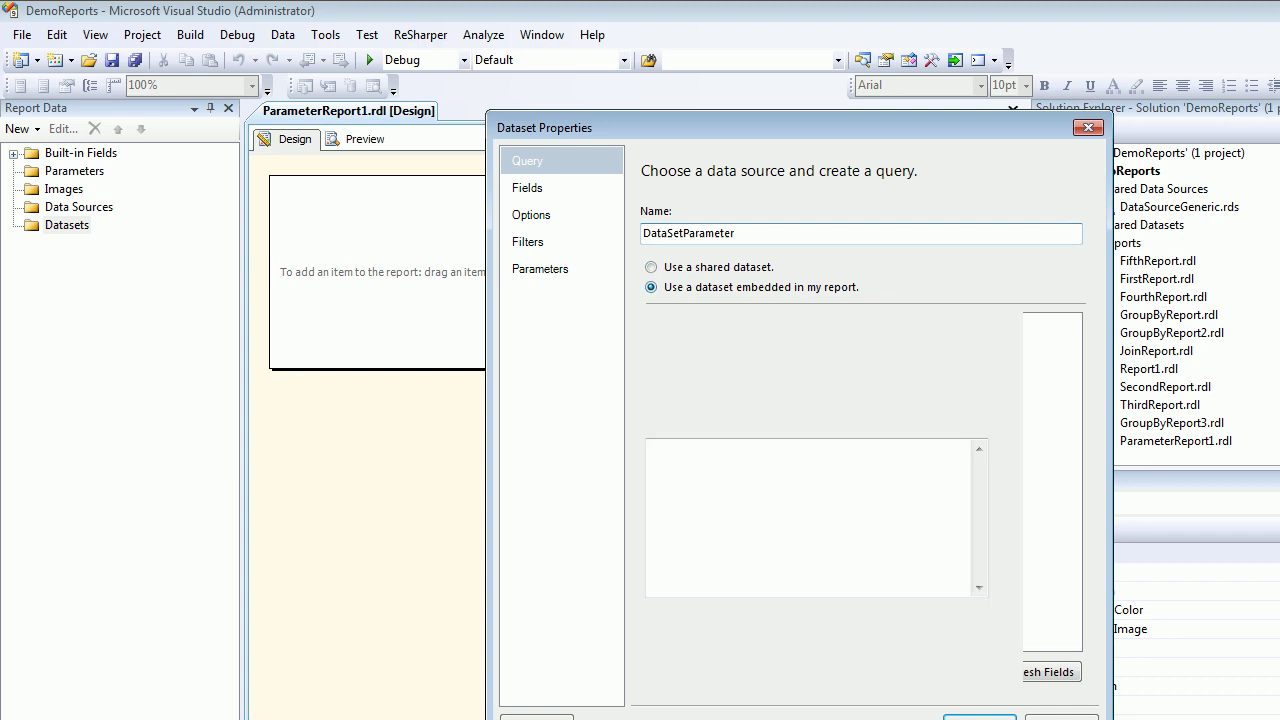
pyautogui.click(780, 345)
pyautogui.click(780, 345)
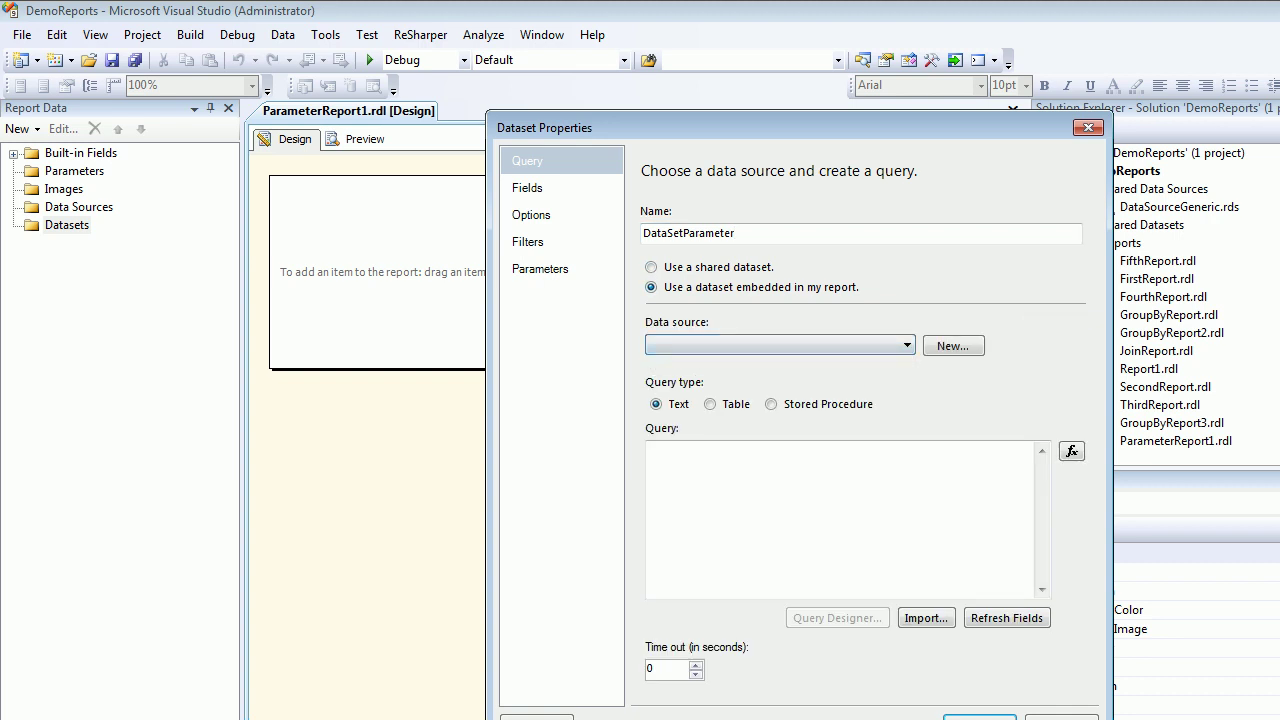
pyautogui.click(953, 346)
pyautogui.moveTo(840, 203); pyautogui.dragTo(546, 36)
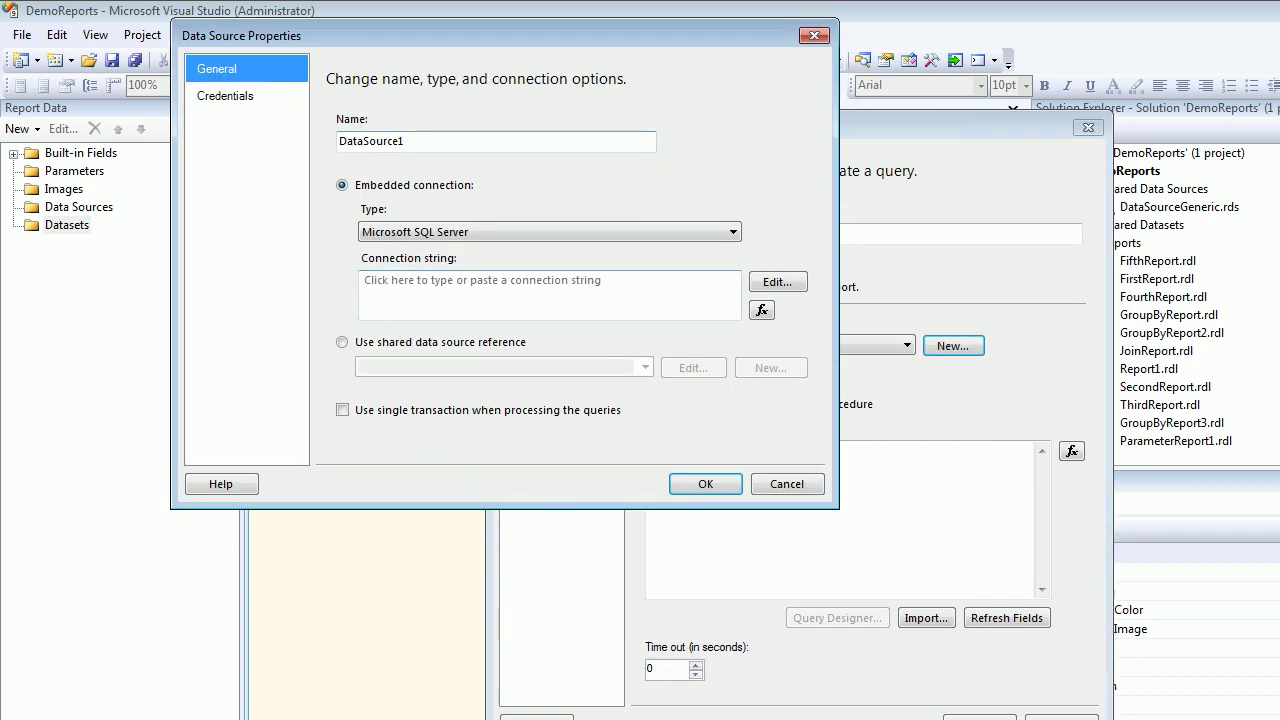
pyautogui.click(342, 342)
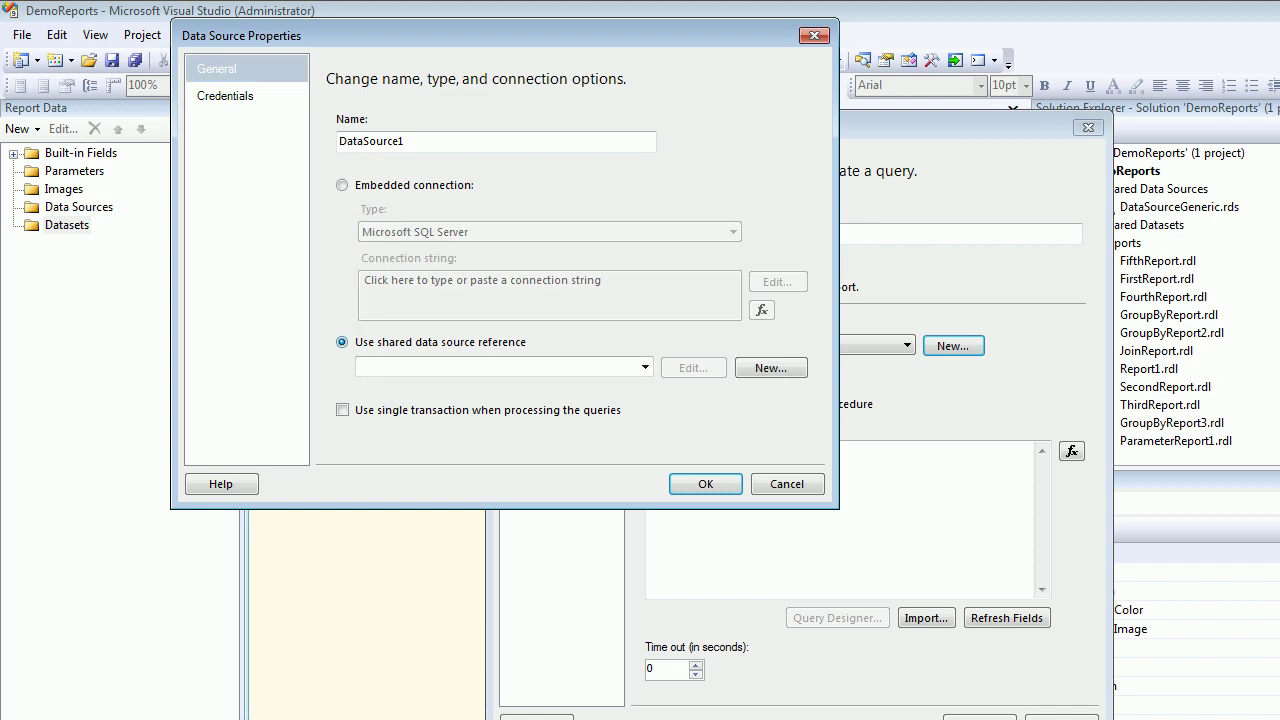
pyautogui.click(645, 367)
pyautogui.click(500, 384)
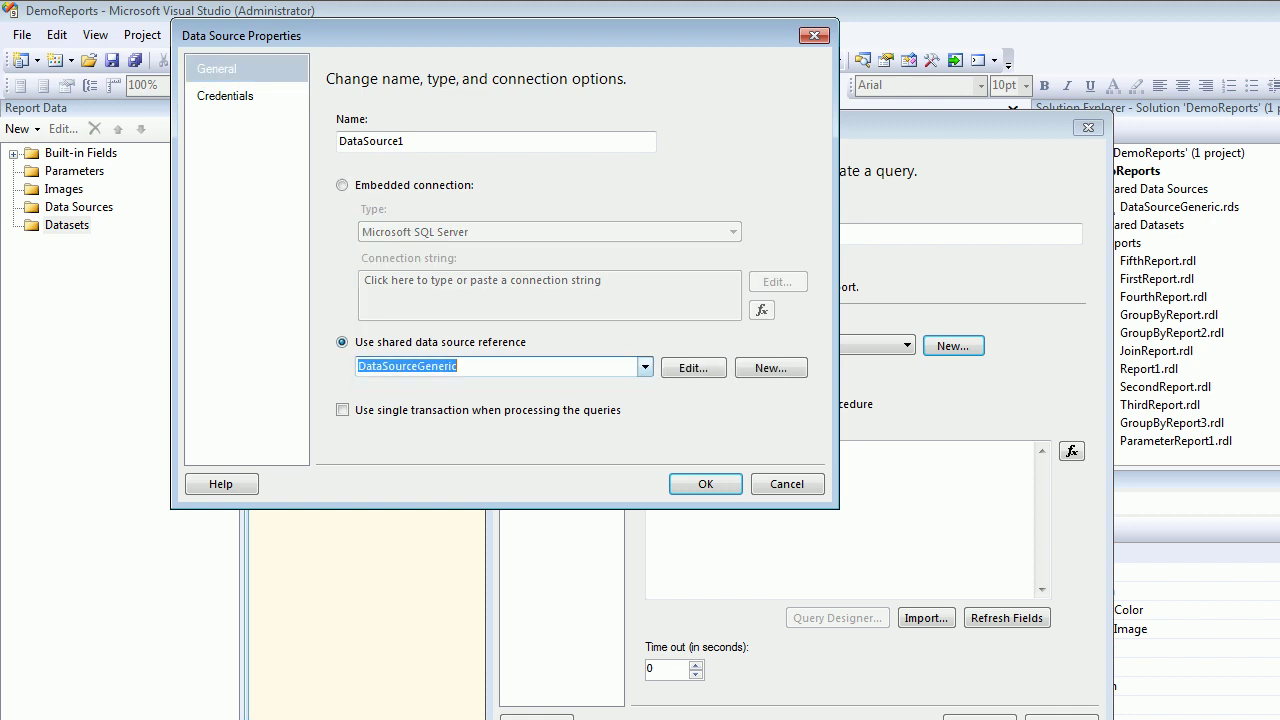
pyautogui.click(706, 484)
# Open the Query Designer for the dataset's text query and enlarge its window
pyautogui.moveTo(740, 127); pyautogui.dragTo(469, 63)
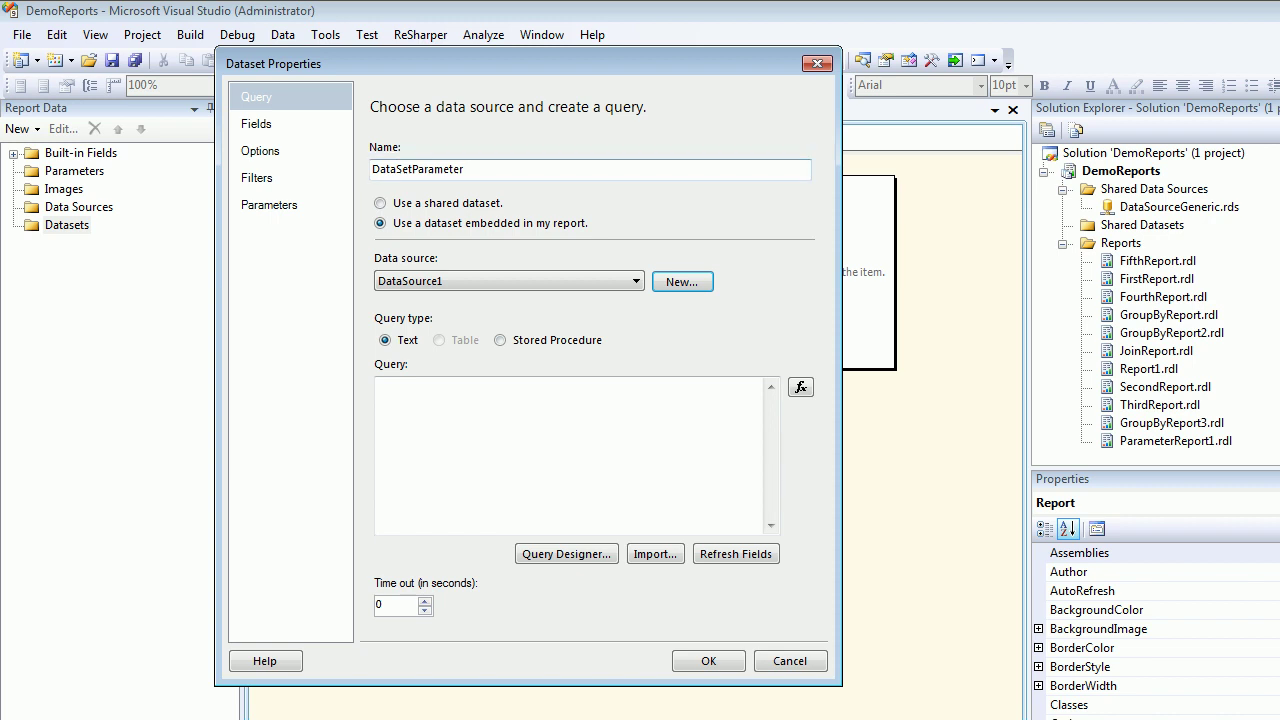
pyautogui.hotkey('alt', 'Tab')
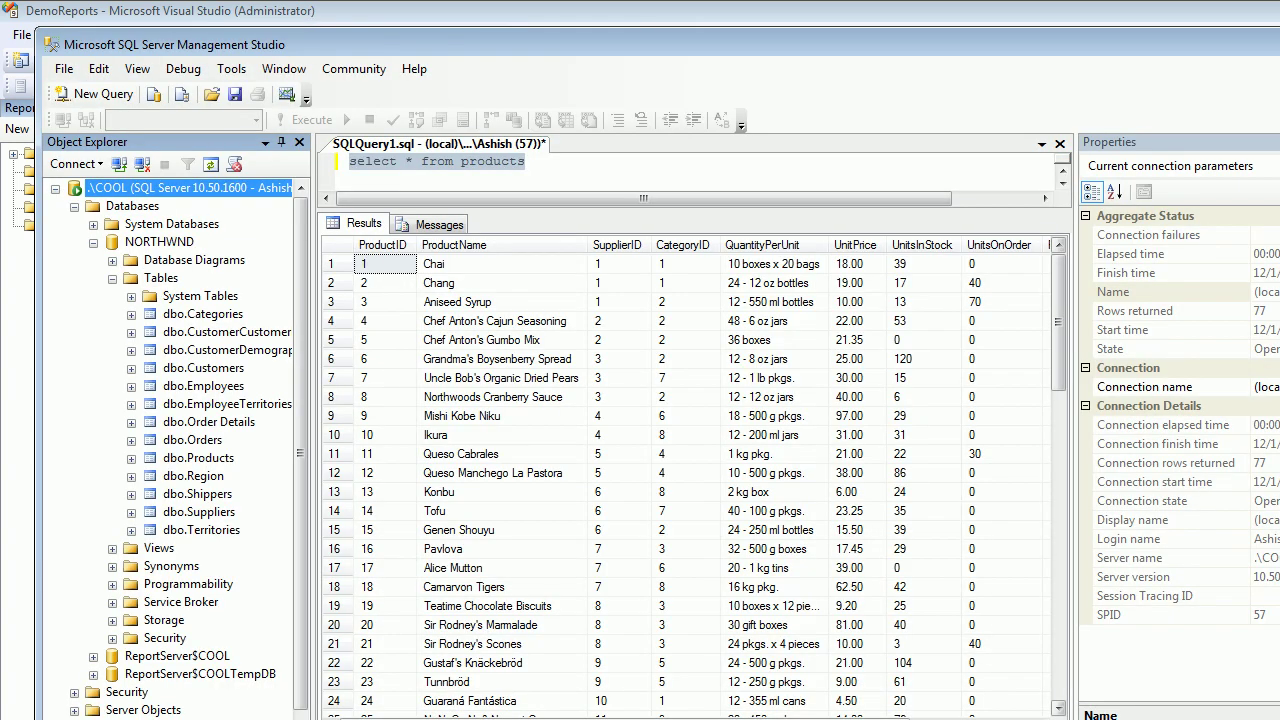
pyautogui.hotkey('alt', 'Tab')
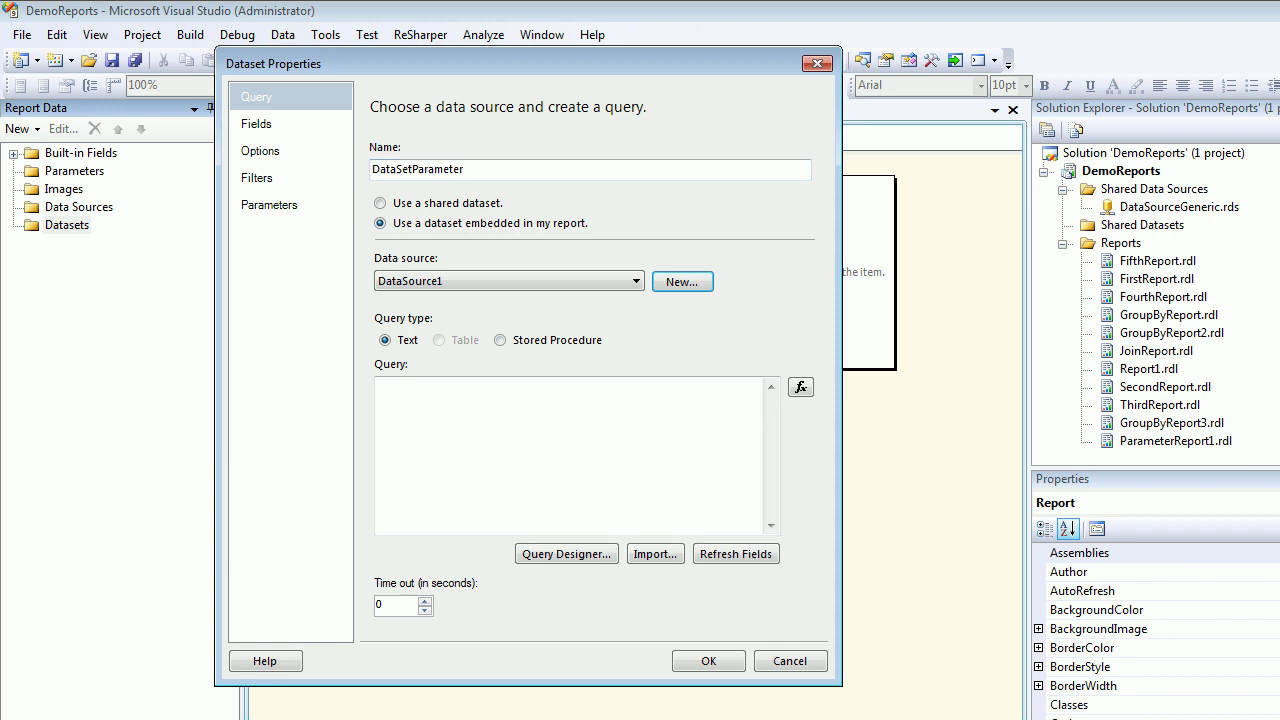
pyautogui.click(566, 554)
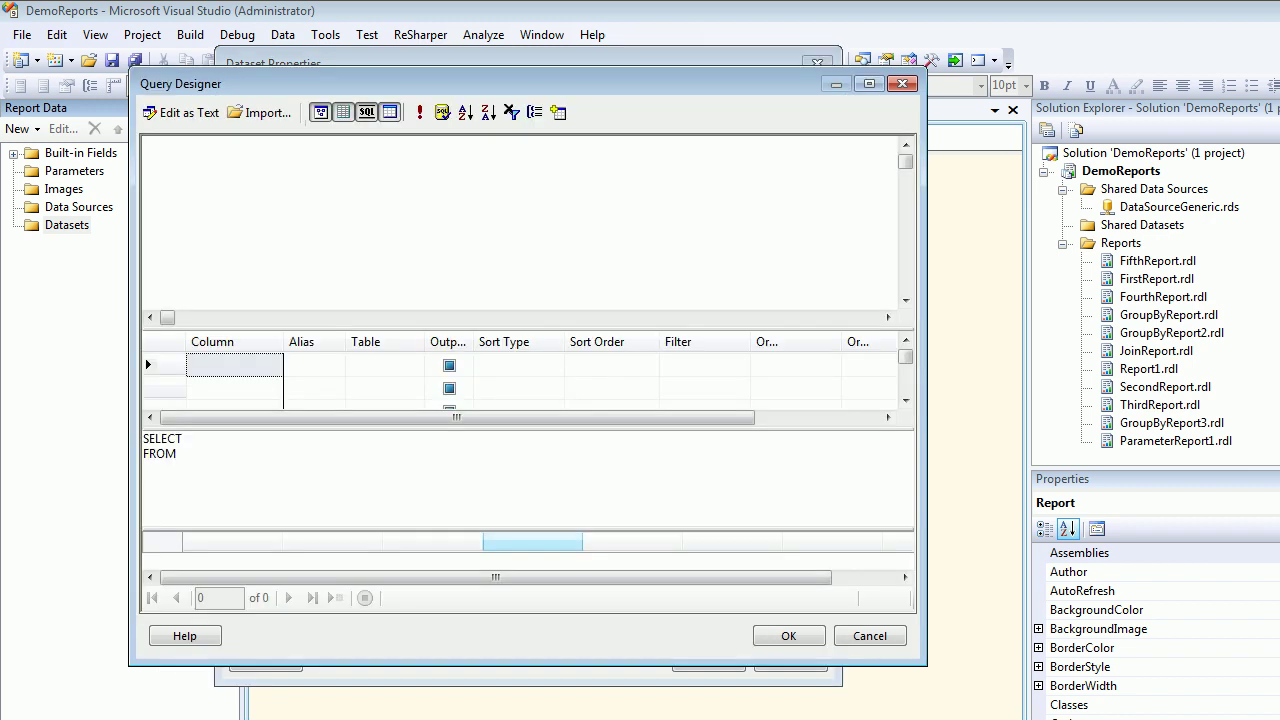
pyautogui.moveTo(450, 84); pyautogui.dragTo(325, 58)
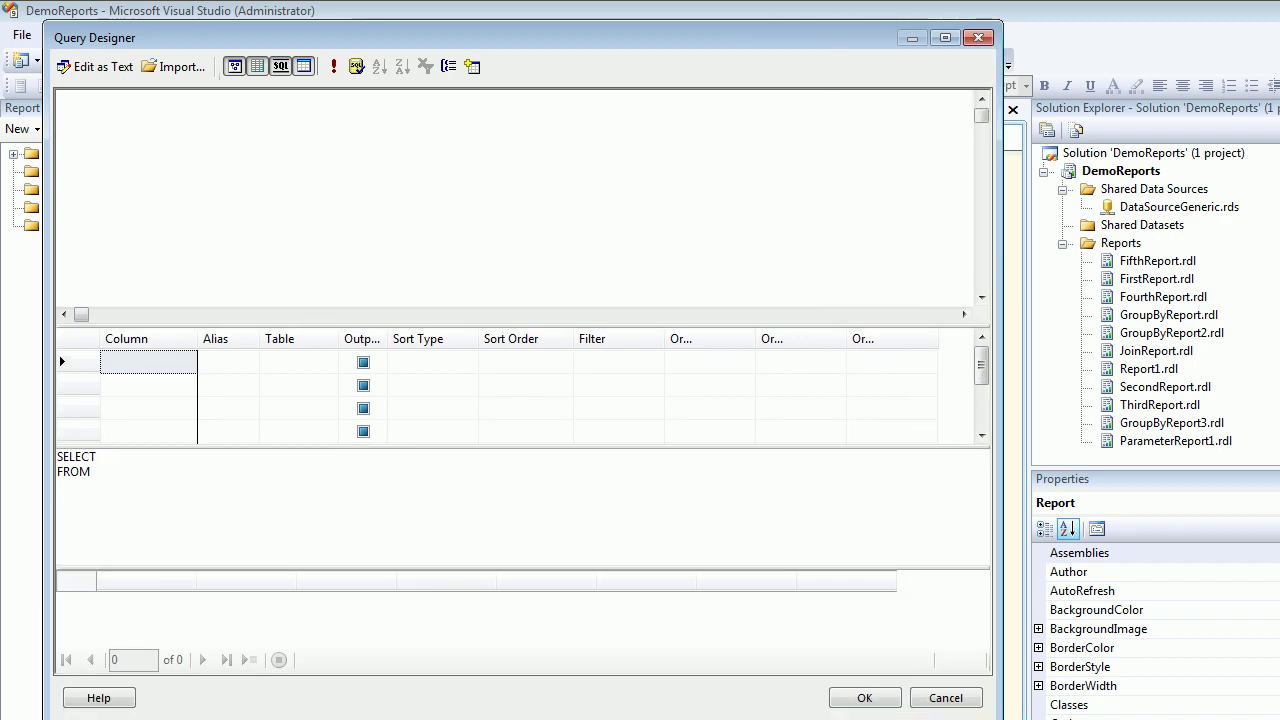
# Add the Customers, Order Details, Orders and Products tables to the query
pyautogui.click(472, 67)
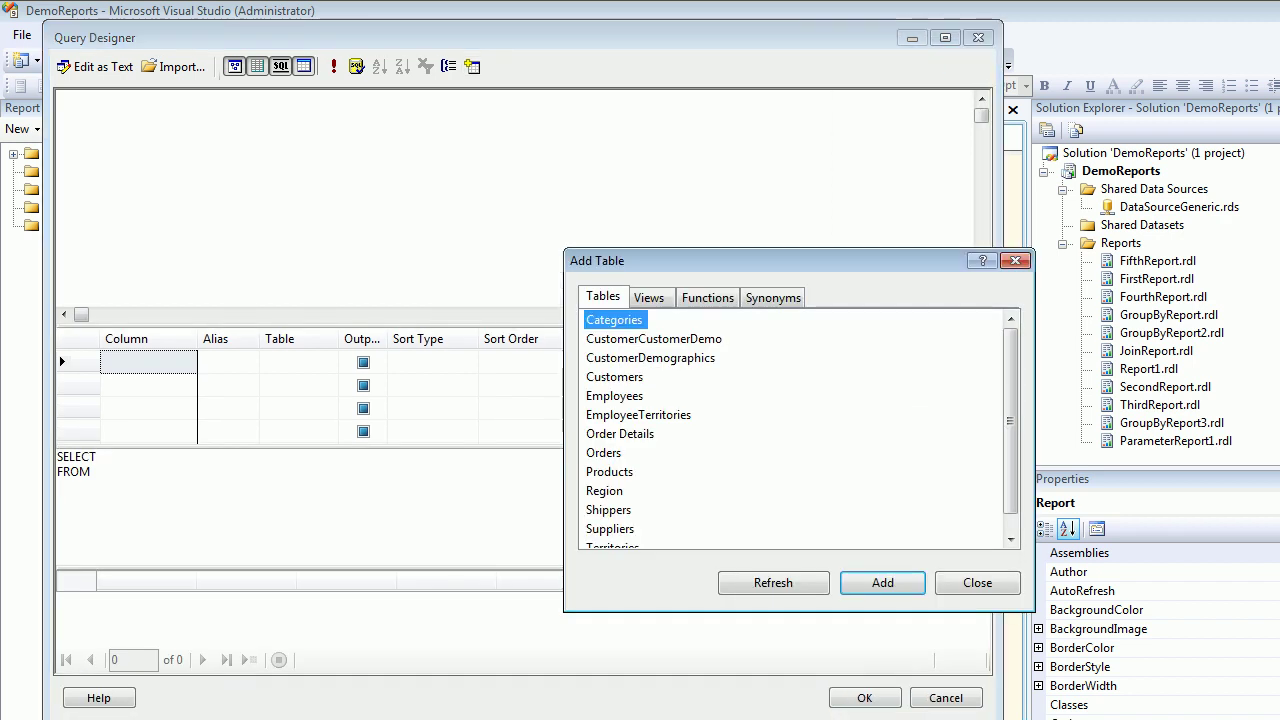
pyautogui.click(604, 453)
pyautogui.keyDown('ctrl'); pyautogui.click(620, 434); pyautogui.keyUp('ctrl')
pyautogui.keyDown('ctrl'); pyautogui.click(650, 358); pyautogui.keyUp('ctrl')
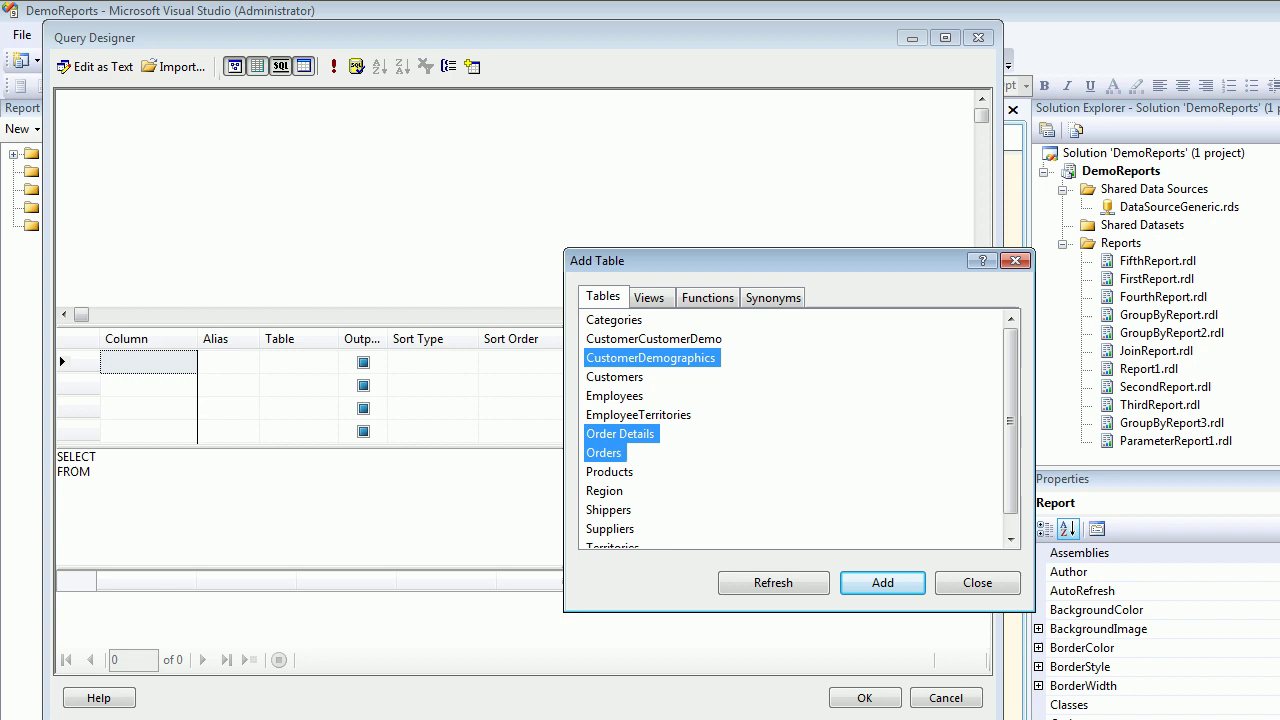
pyautogui.keyDown('ctrl'); pyautogui.click(650, 358); pyautogui.keyUp('ctrl')
pyautogui.keyDown('ctrl'); pyautogui.click(615, 377); pyautogui.keyUp('ctrl')
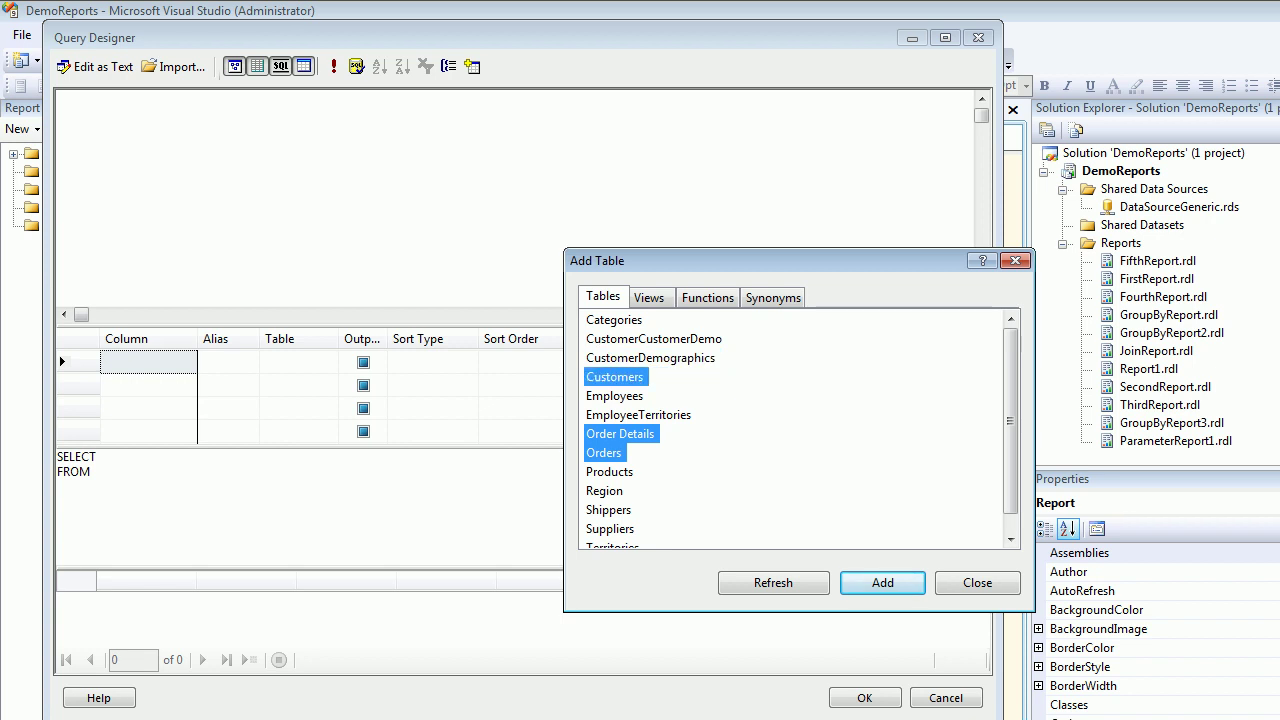
pyautogui.keyDown('ctrl'); pyautogui.click(609, 471); pyautogui.keyUp('ctrl')
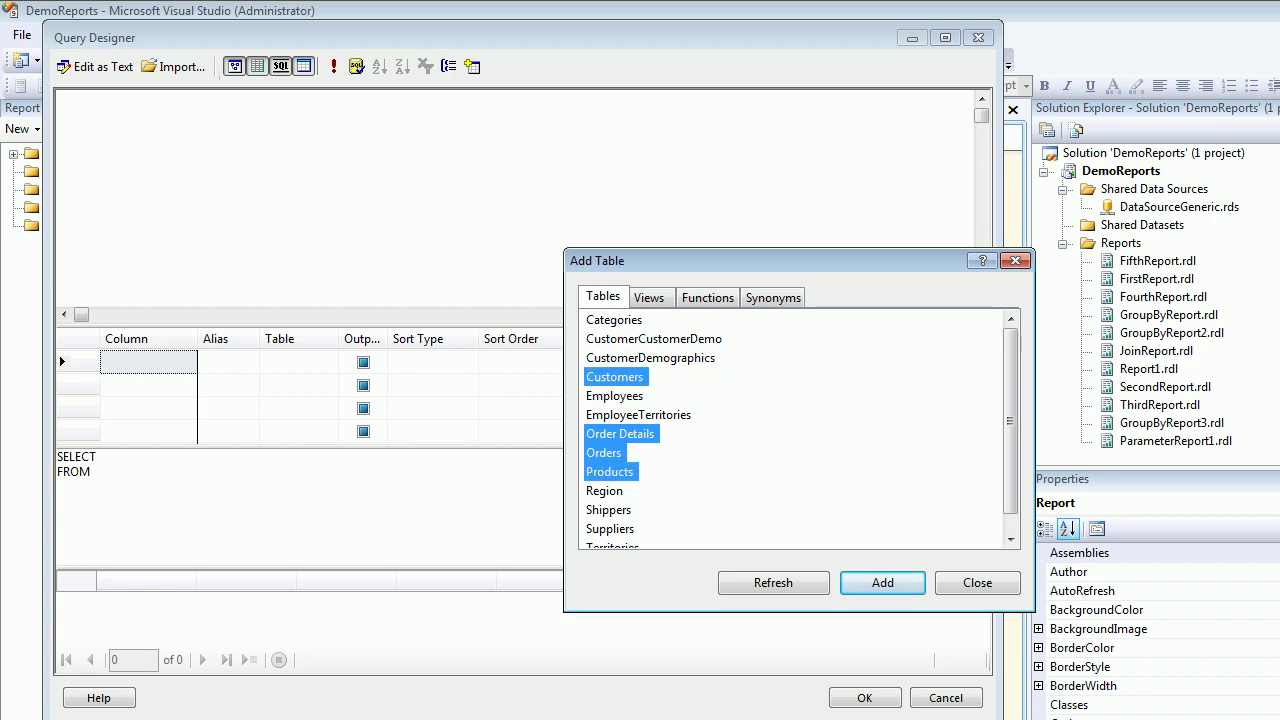
pyautogui.click(882, 582)
pyautogui.click(977, 582)
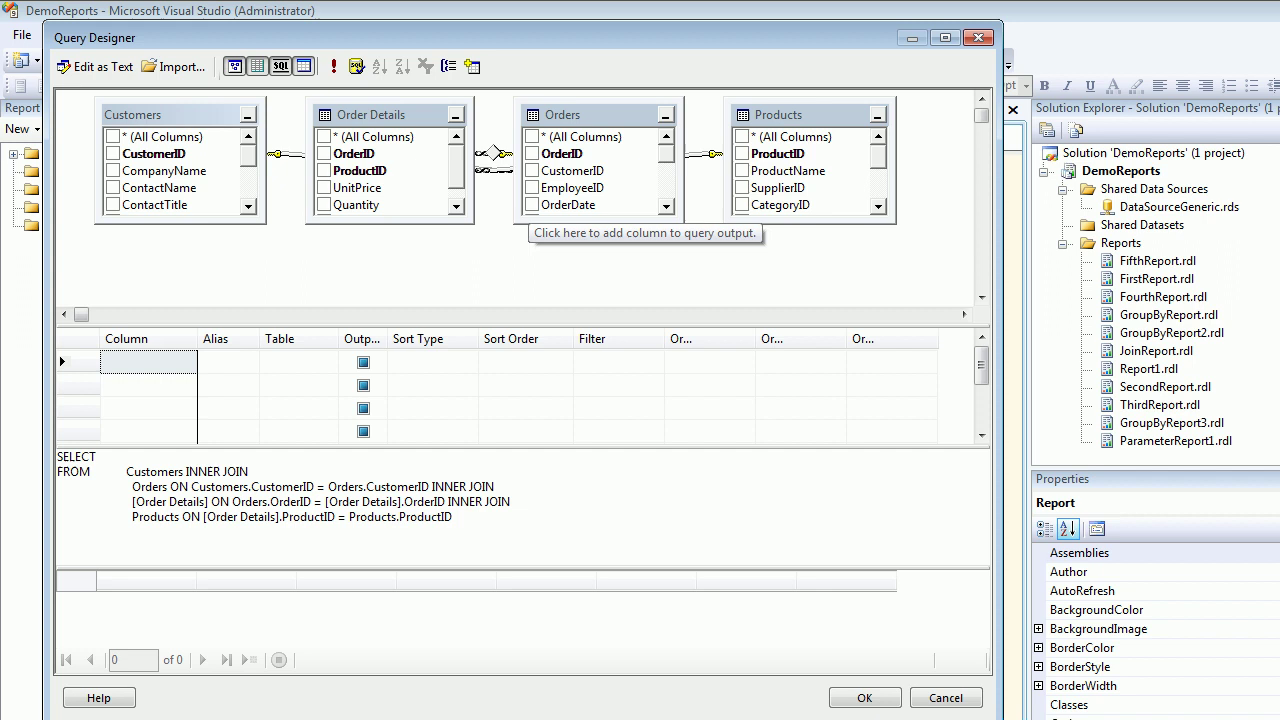
# Output OrderDate and OrderID from Orders, ProductName and ProductID from Products, and ContactName from Customers
pyautogui.click(531, 205)
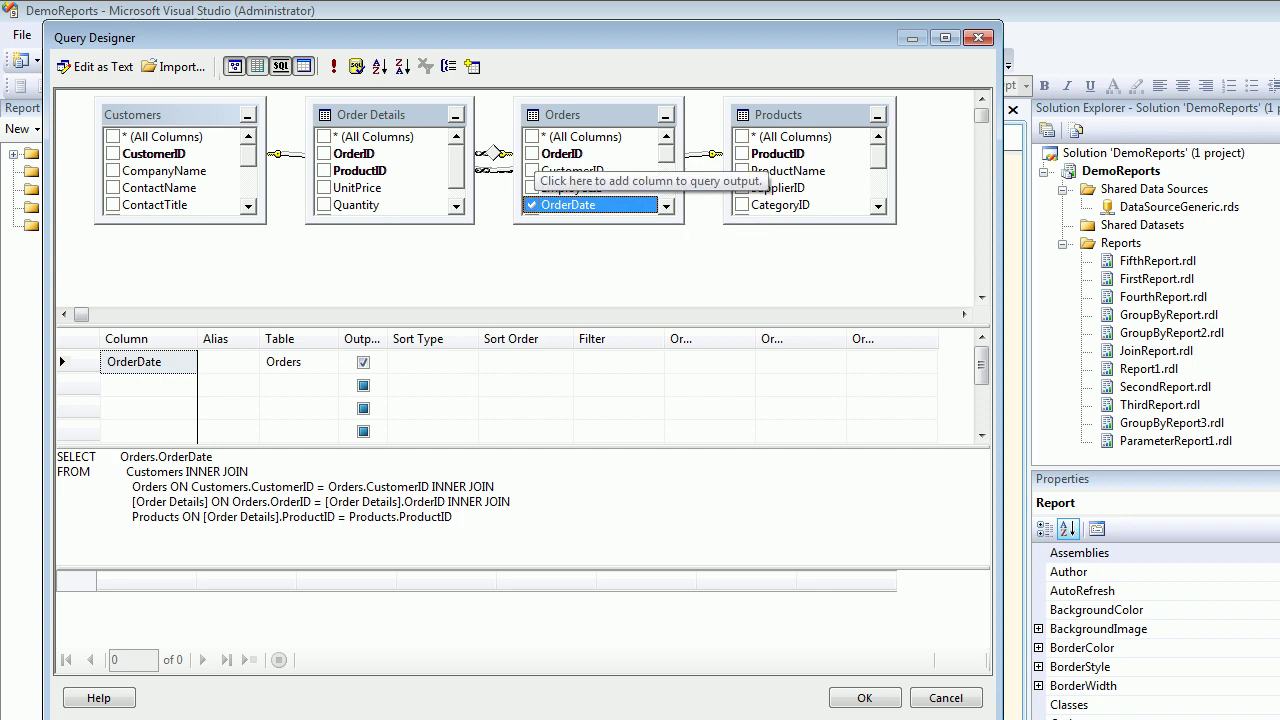
pyautogui.click(531, 153)
pyautogui.click(741, 171)
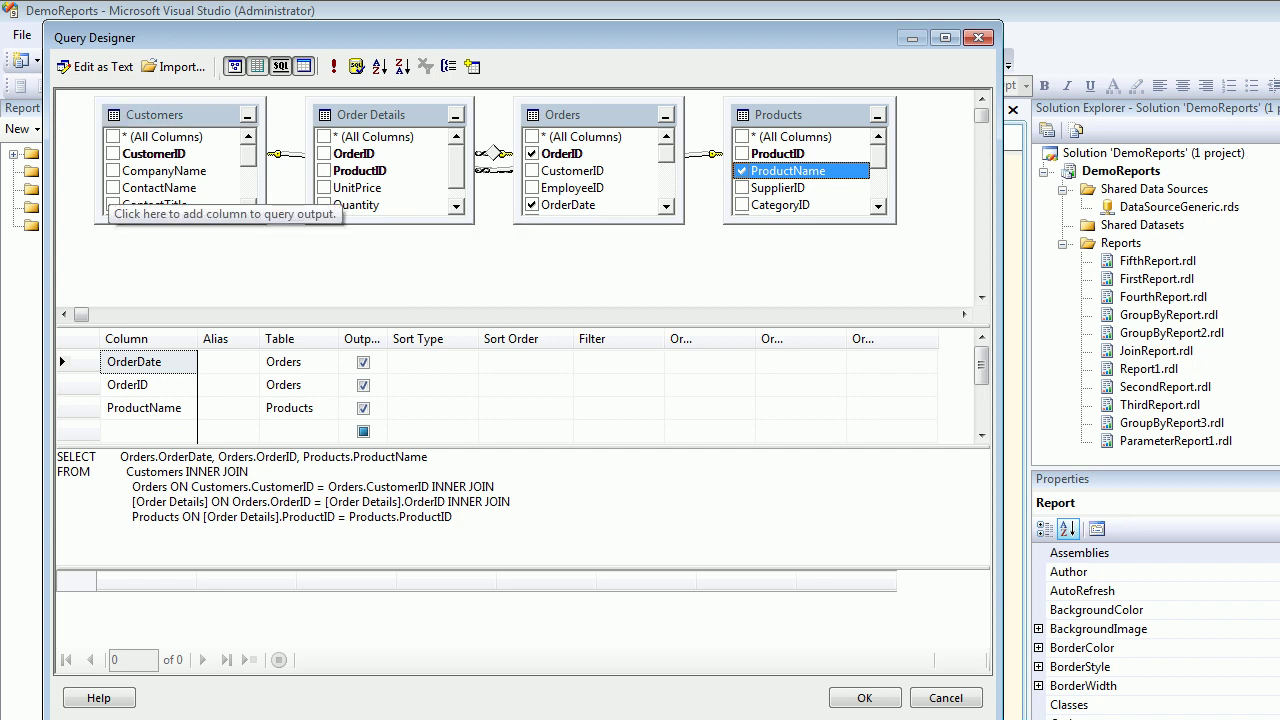
pyautogui.click(112, 187)
pyautogui.click(454, 517)
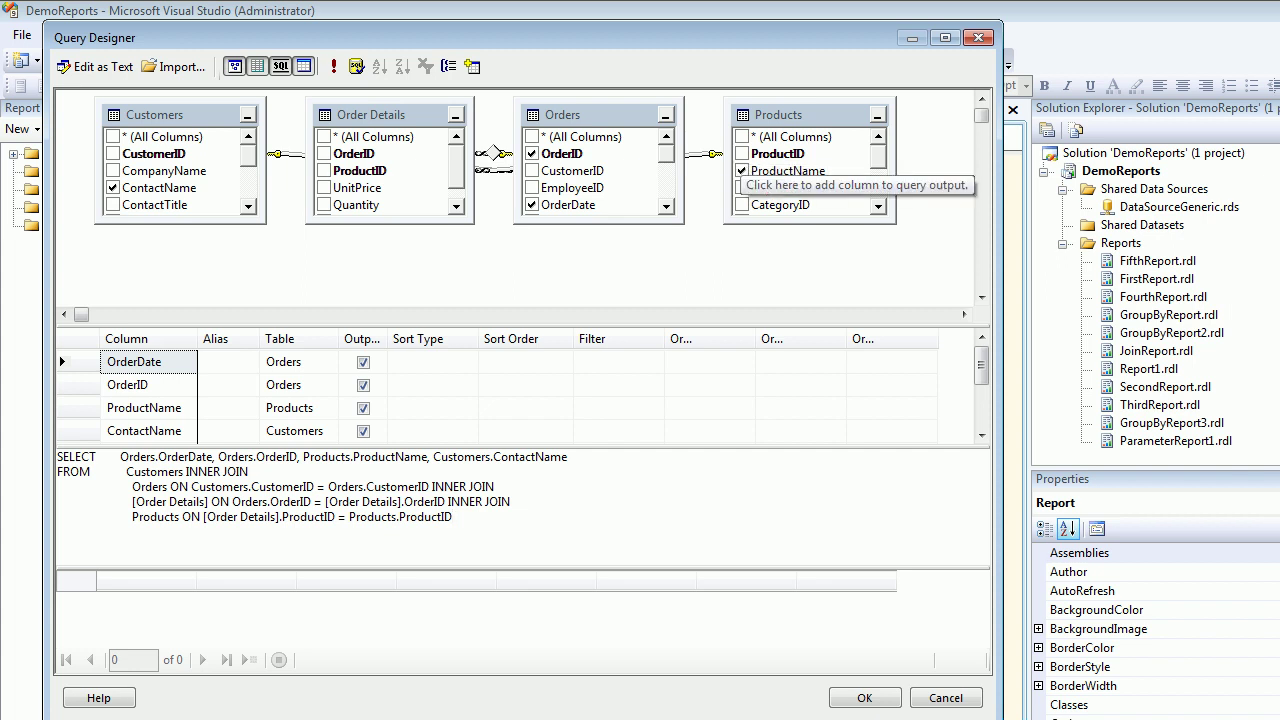
pyautogui.click(741, 153)
pyautogui.moveTo(573, 457); pyautogui.dragTo(512, 493)
pyautogui.click(512, 502)
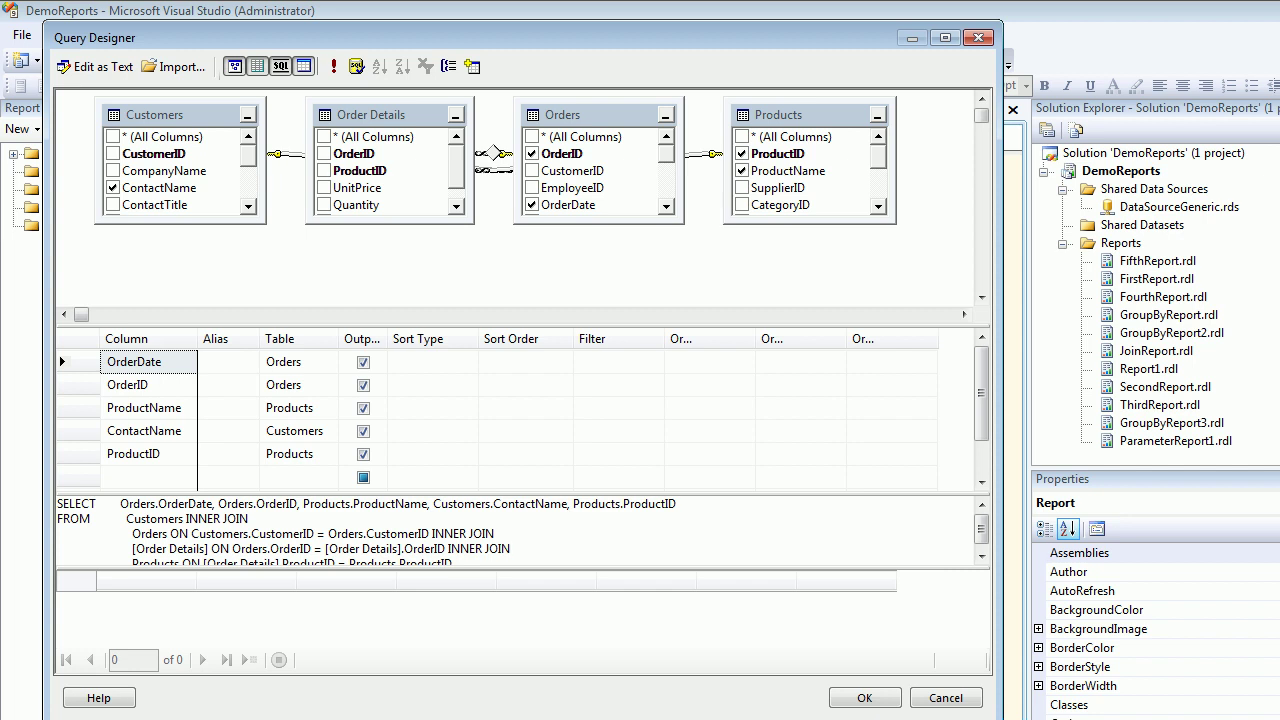
pyautogui.moveTo(510, 548); pyautogui.dragTo(57, 504)
pyautogui.click(618, 454)
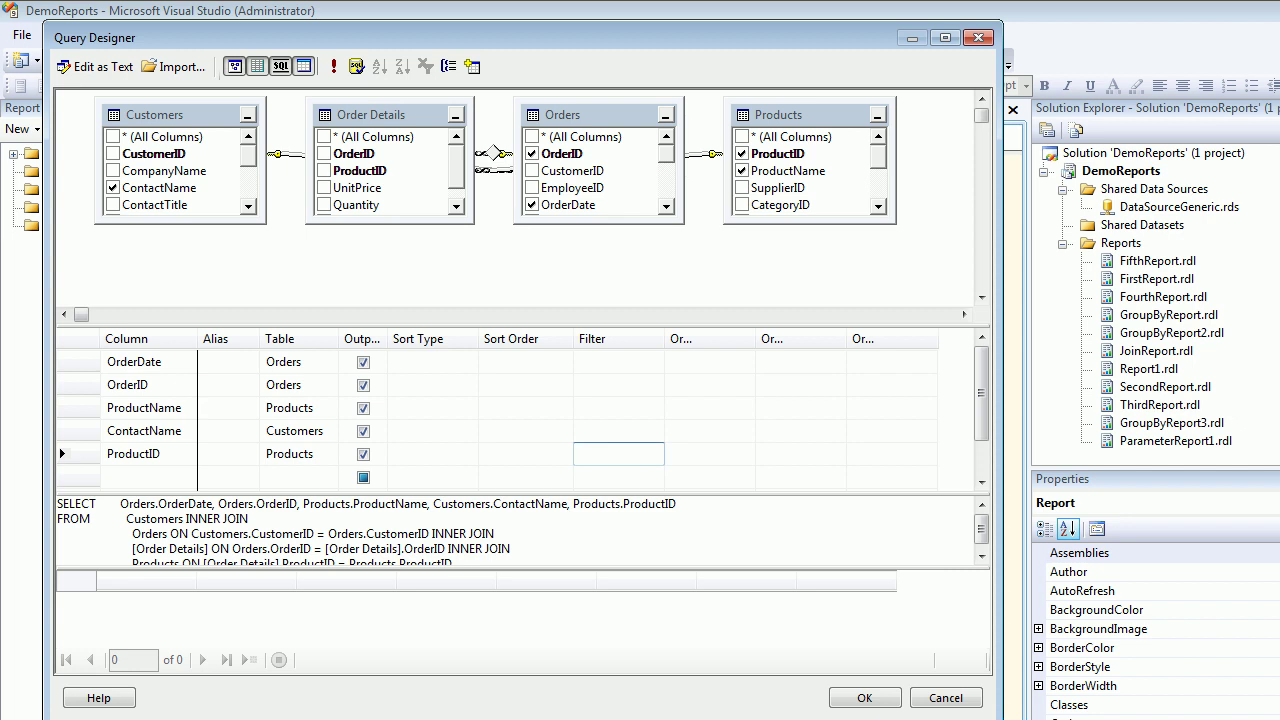
pyautogui.write('=@ProductId')
pyautogui.moveTo(522, 493); pyautogui.dragTo(522, 467)
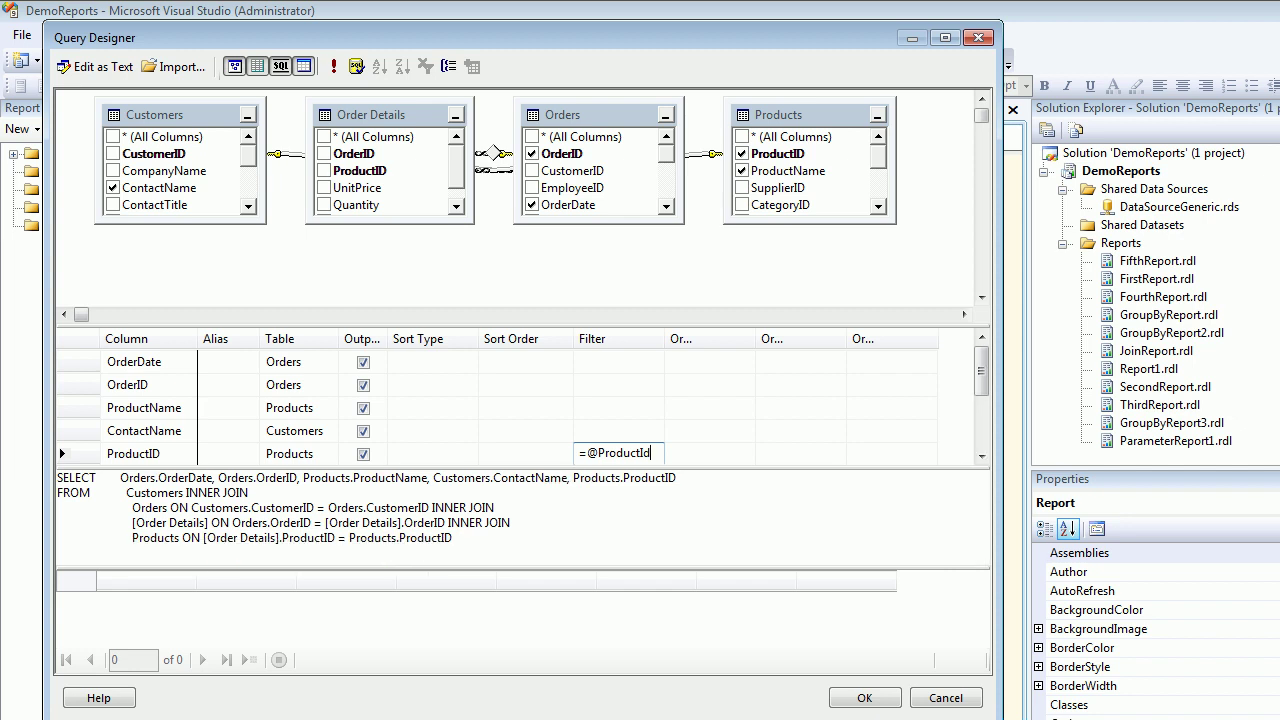
pyautogui.click(512, 523)
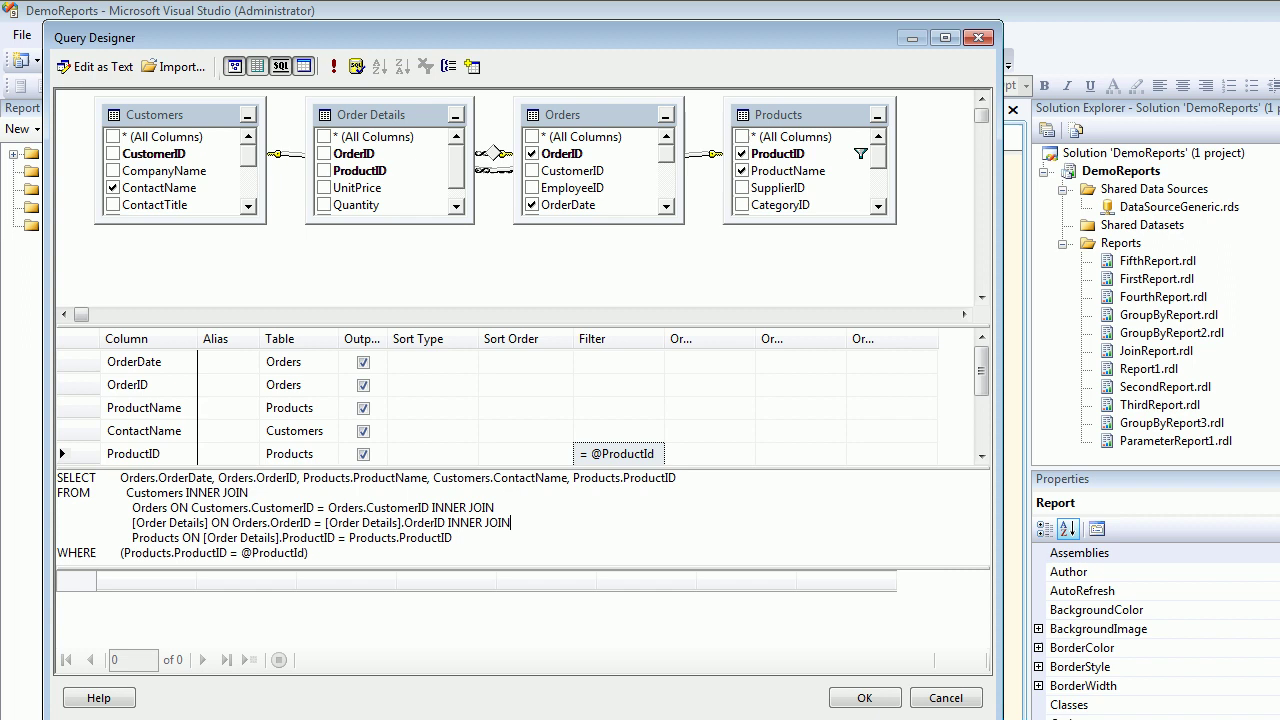
pyautogui.moveTo(310, 553); pyautogui.dragTo(57, 553)
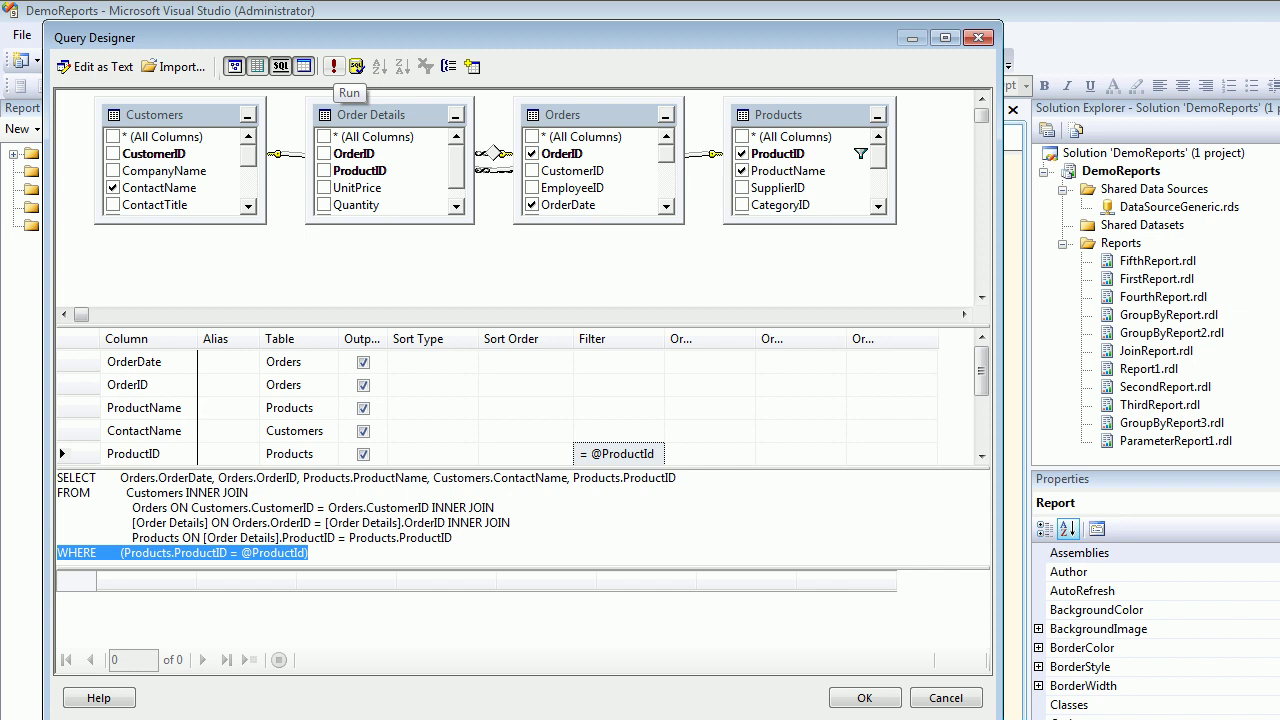
pyautogui.click(333, 66)
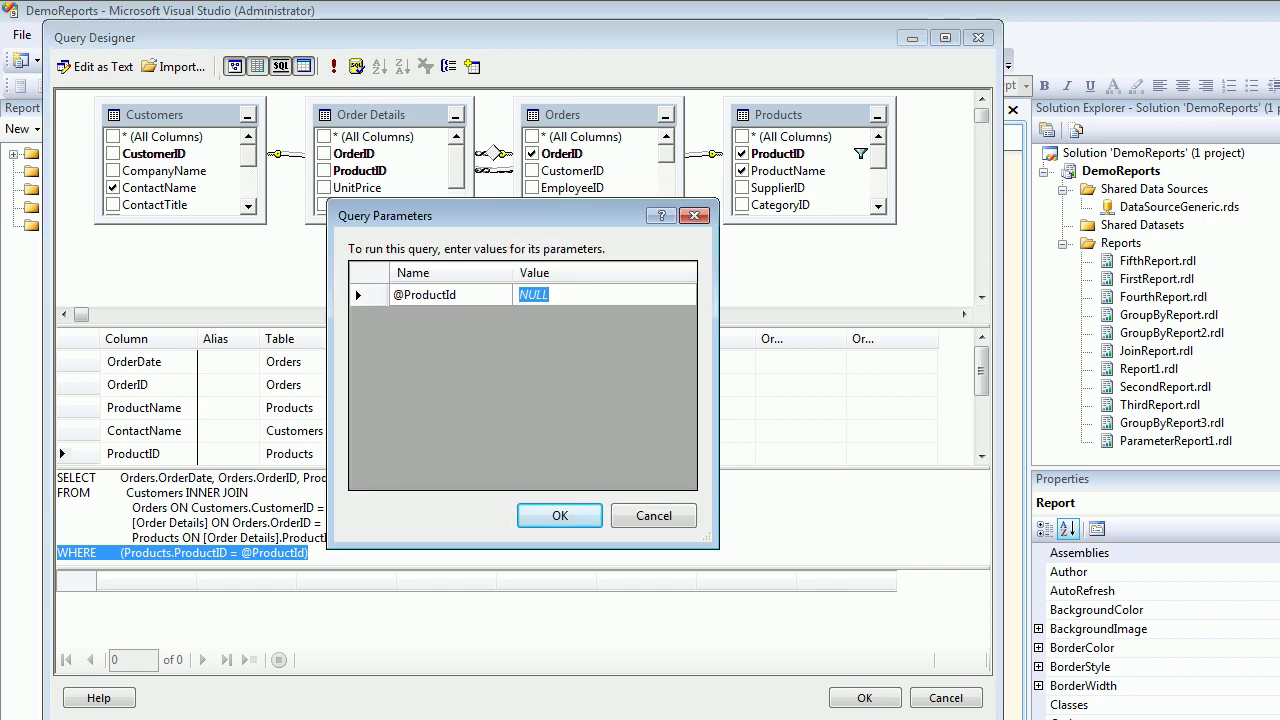
pyautogui.write('1')
pyautogui.press('Return')
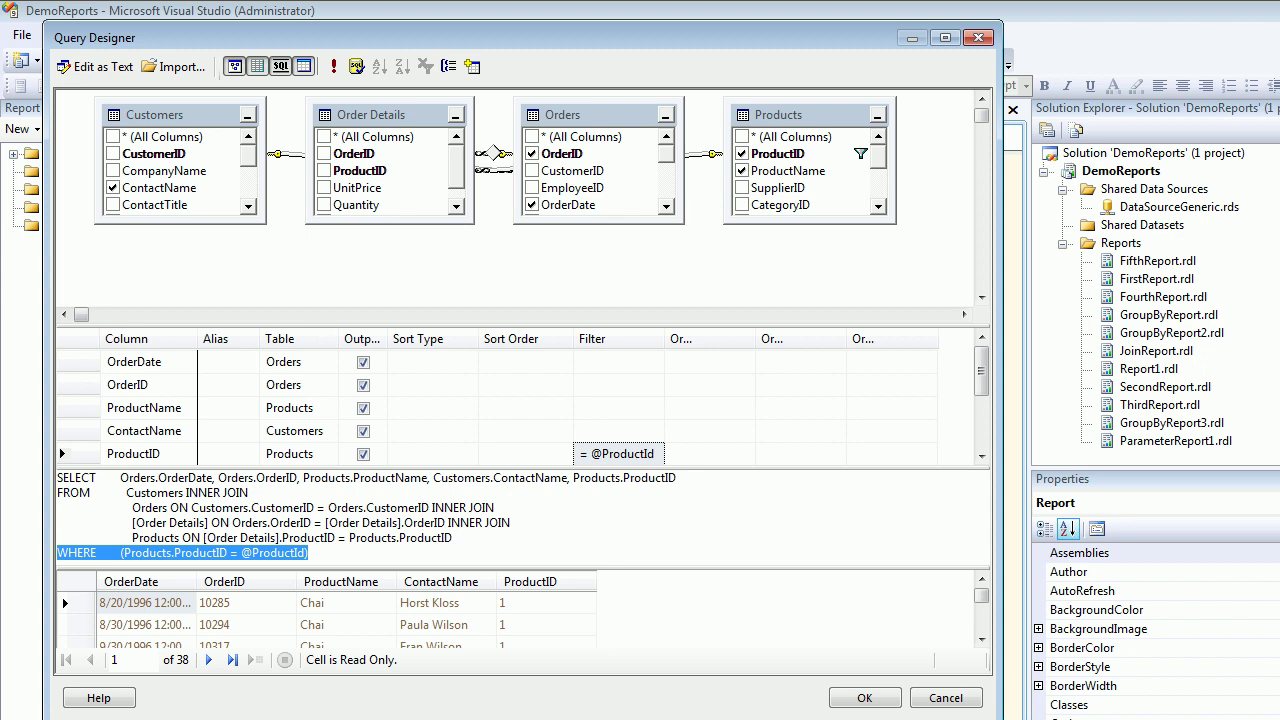
# Accept the designed query, save the DataSetParameter dataset and select the report's ProductId parameter
pyautogui.click(864, 697)
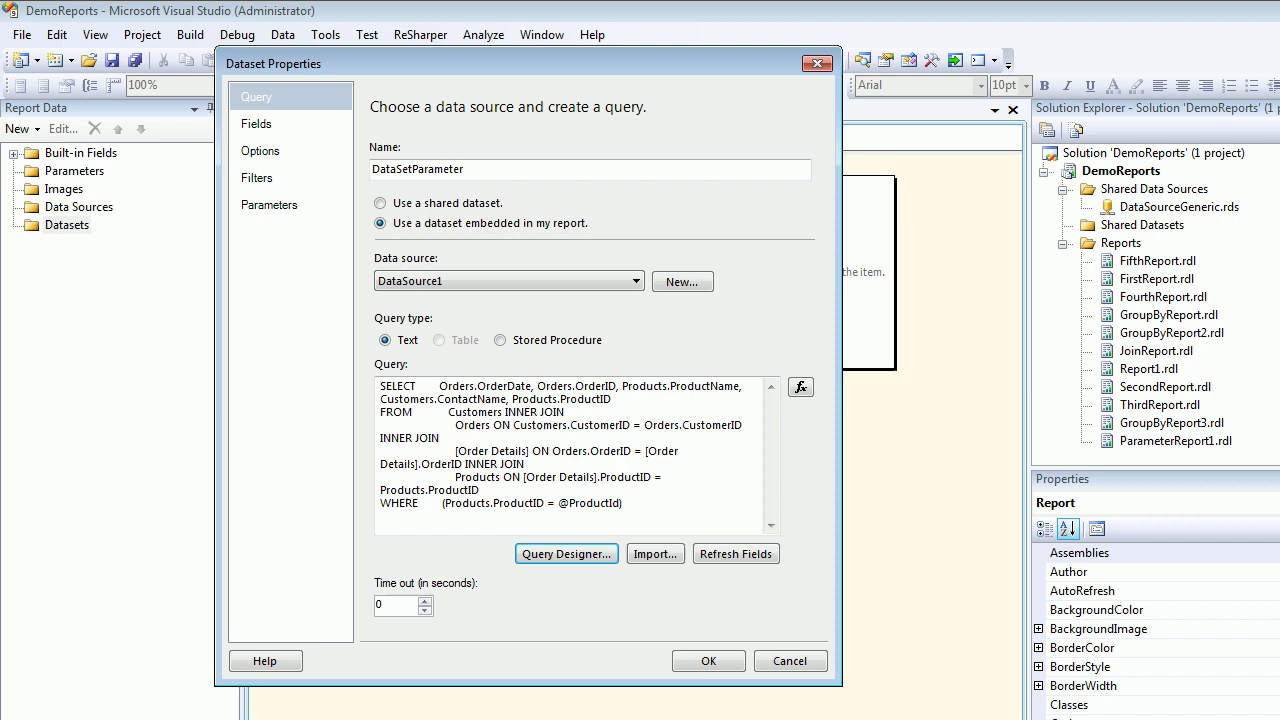
pyautogui.hotkey('ctrl', 'a')
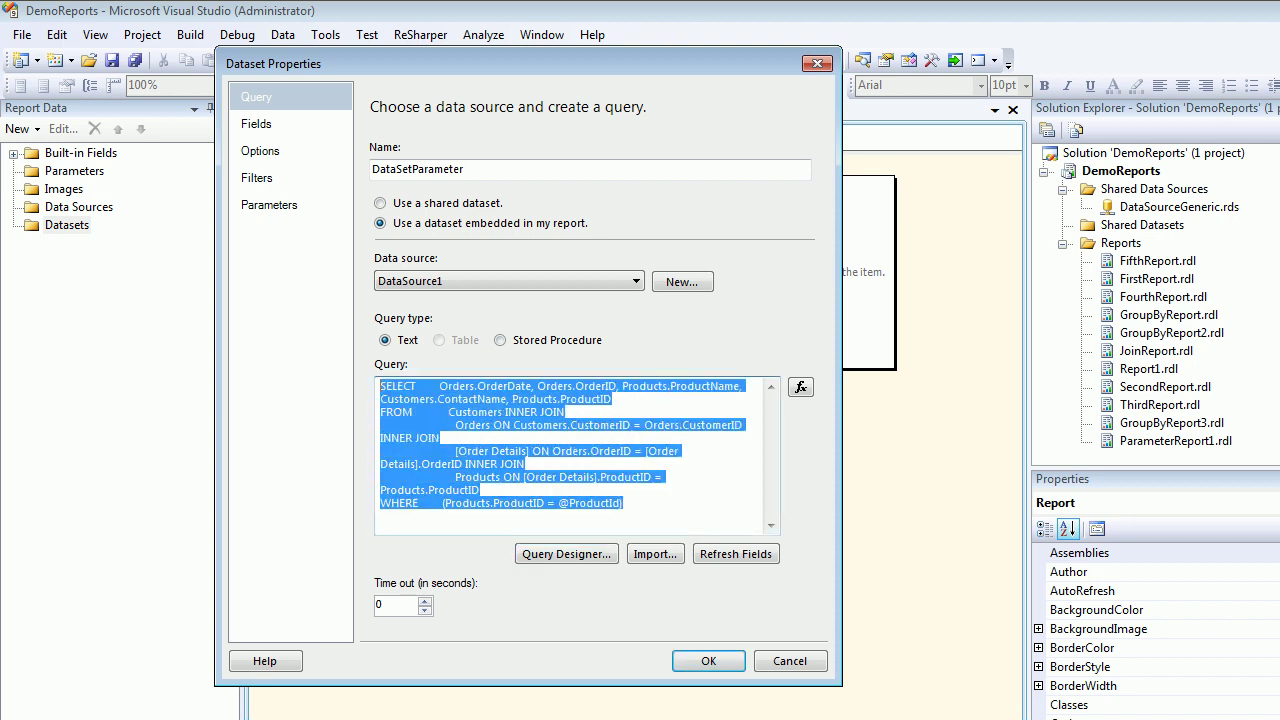
pyautogui.click(708, 661)
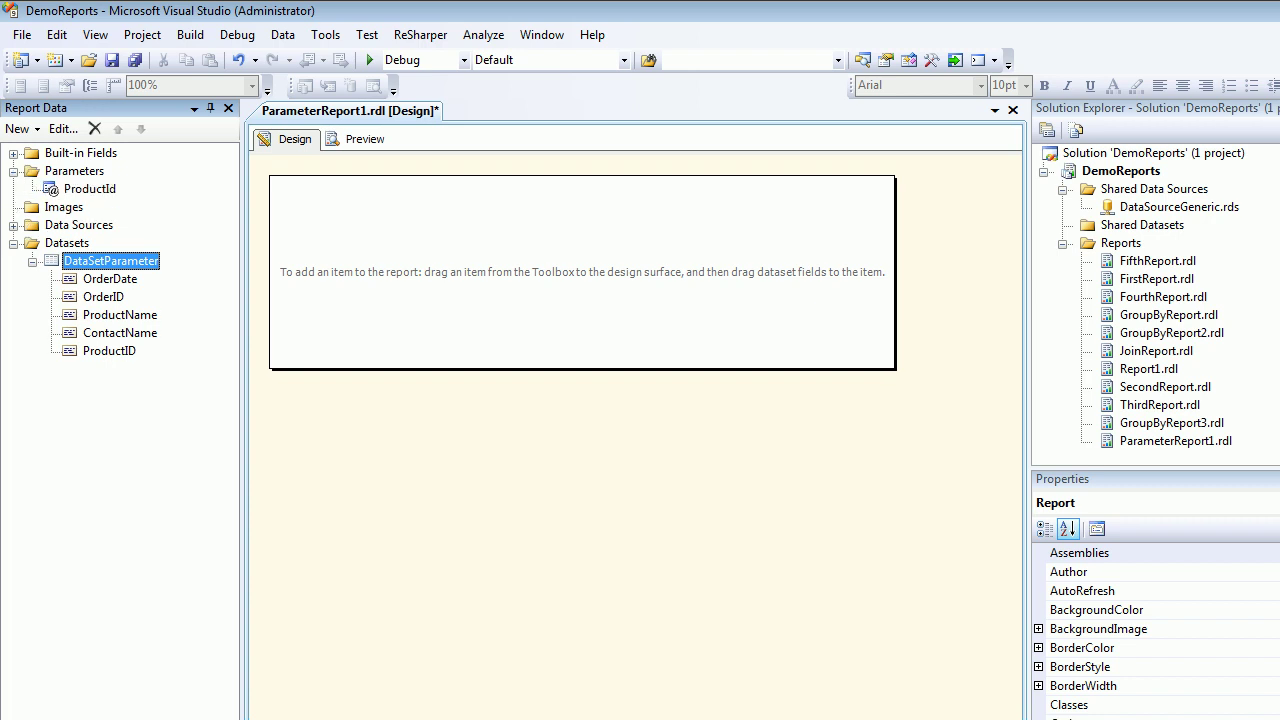
pyautogui.click(74, 171)
pyautogui.click(90, 189)
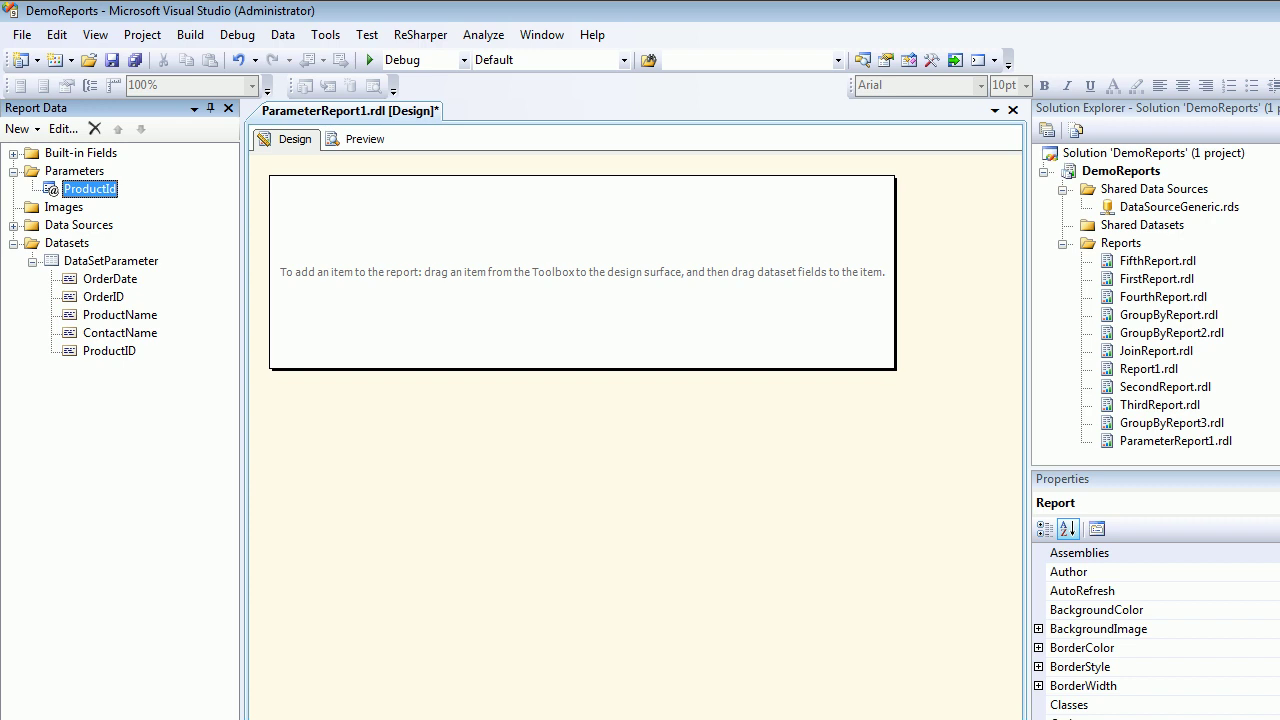
# Add a table to the report body, shift it toward the upper-left corner and widen it across most of the body
pyautogui.hotkey('ctrl', 'alt', 'x')
pyautogui.click(46, 207)
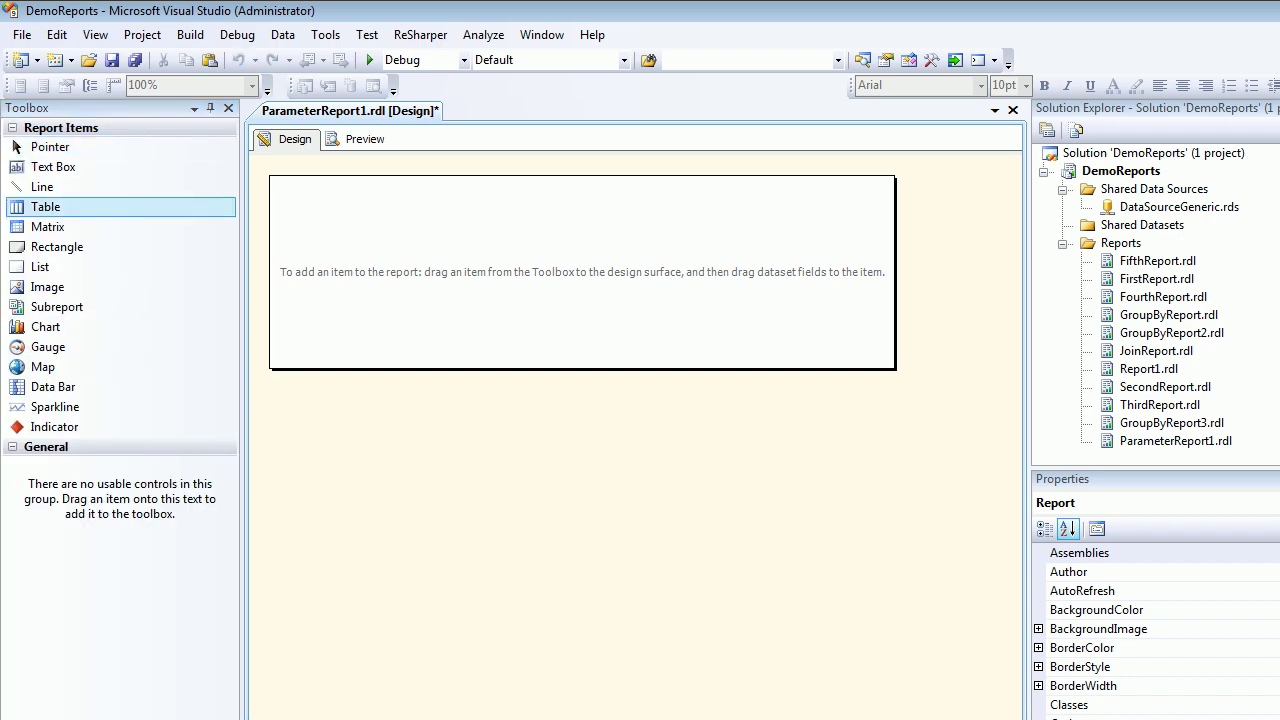
pyautogui.moveTo(46, 207); pyautogui.dragTo(338, 260)
pyautogui.click(352, 261)
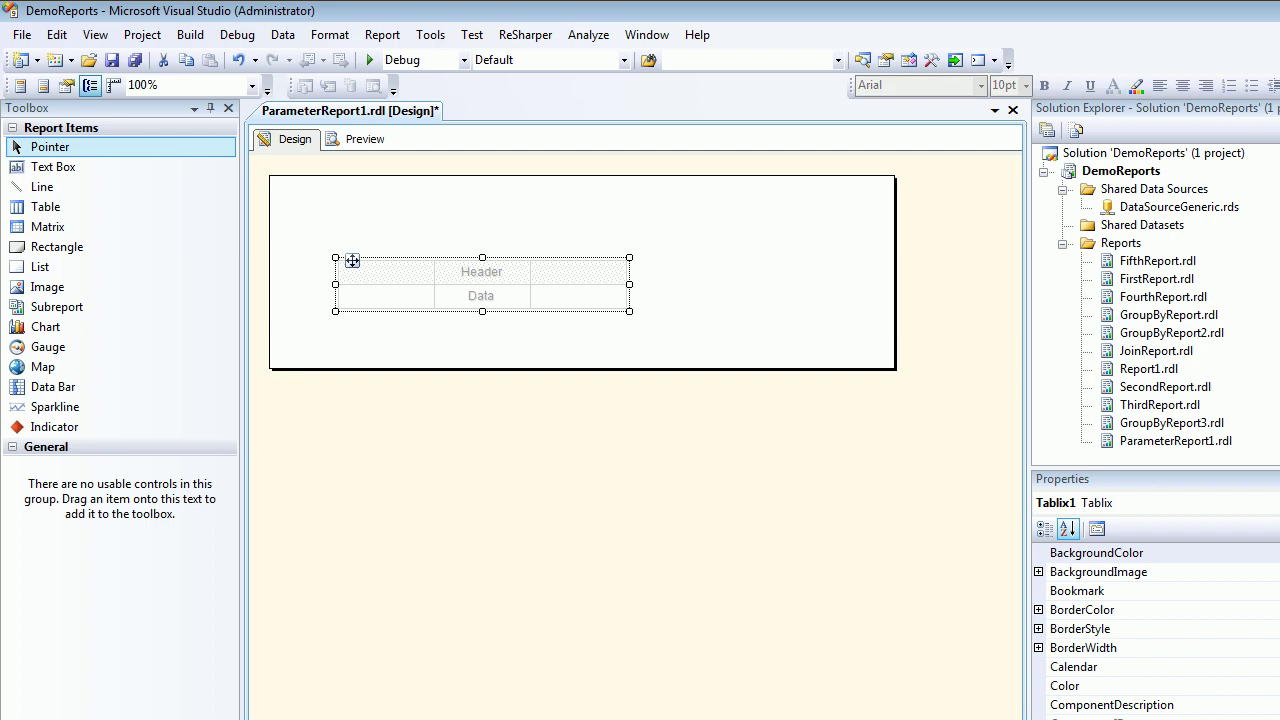
pyautogui.moveTo(352, 261); pyautogui.dragTo(314, 244)
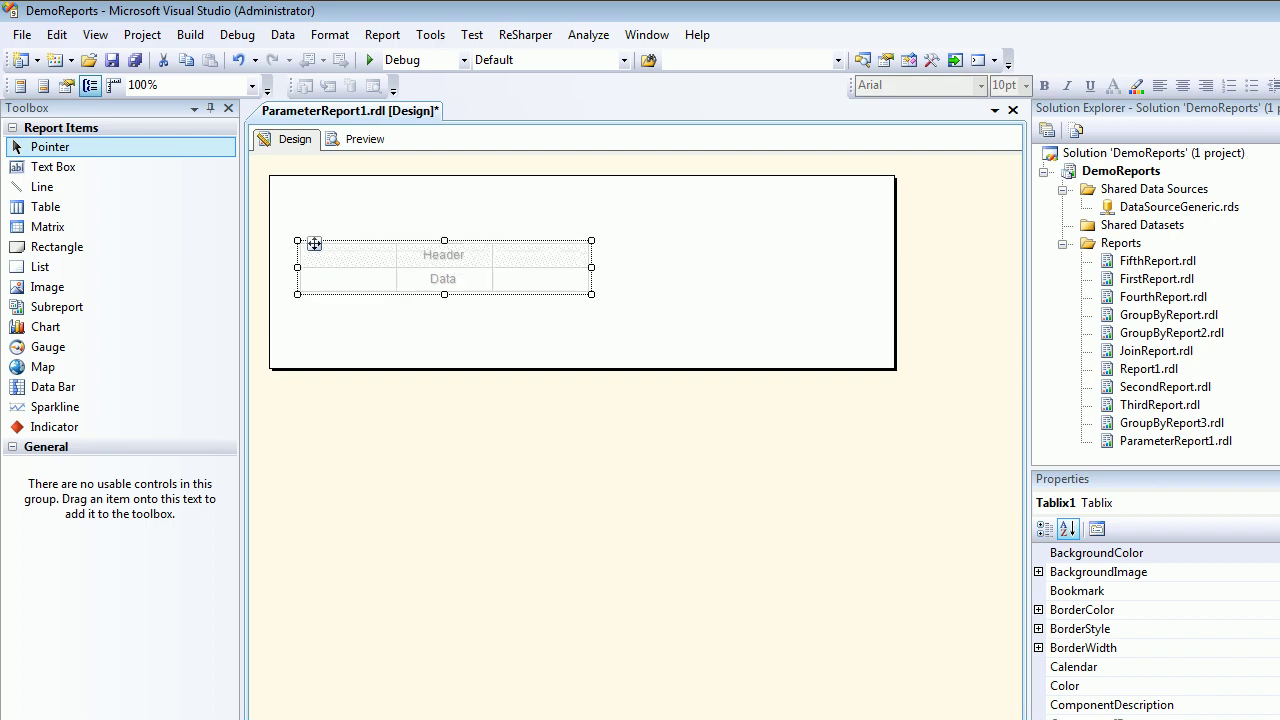
pyautogui.moveTo(591, 267); pyautogui.dragTo(814, 267)
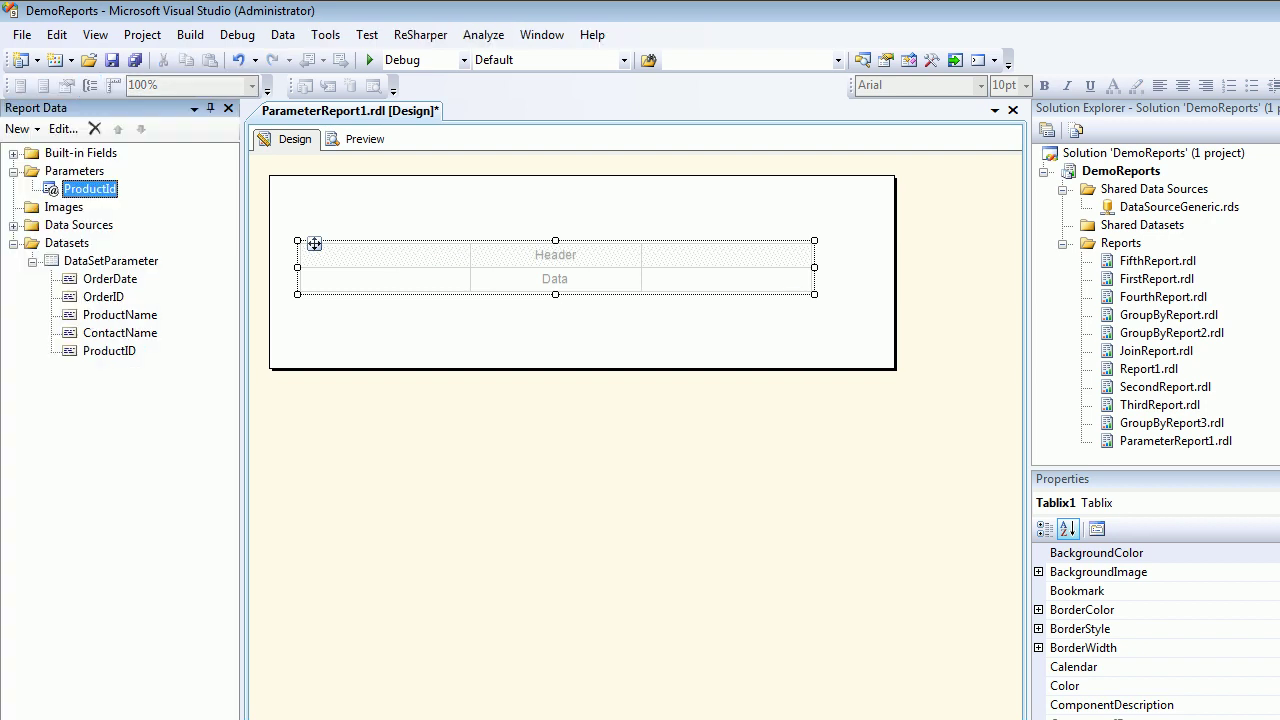
# Fill the table's three data cells with the OrderDate, OrderID and ProductName fields
pyautogui.click(110, 279)
pyautogui.moveTo(314, 243); pyautogui.dragTo(360, 279)
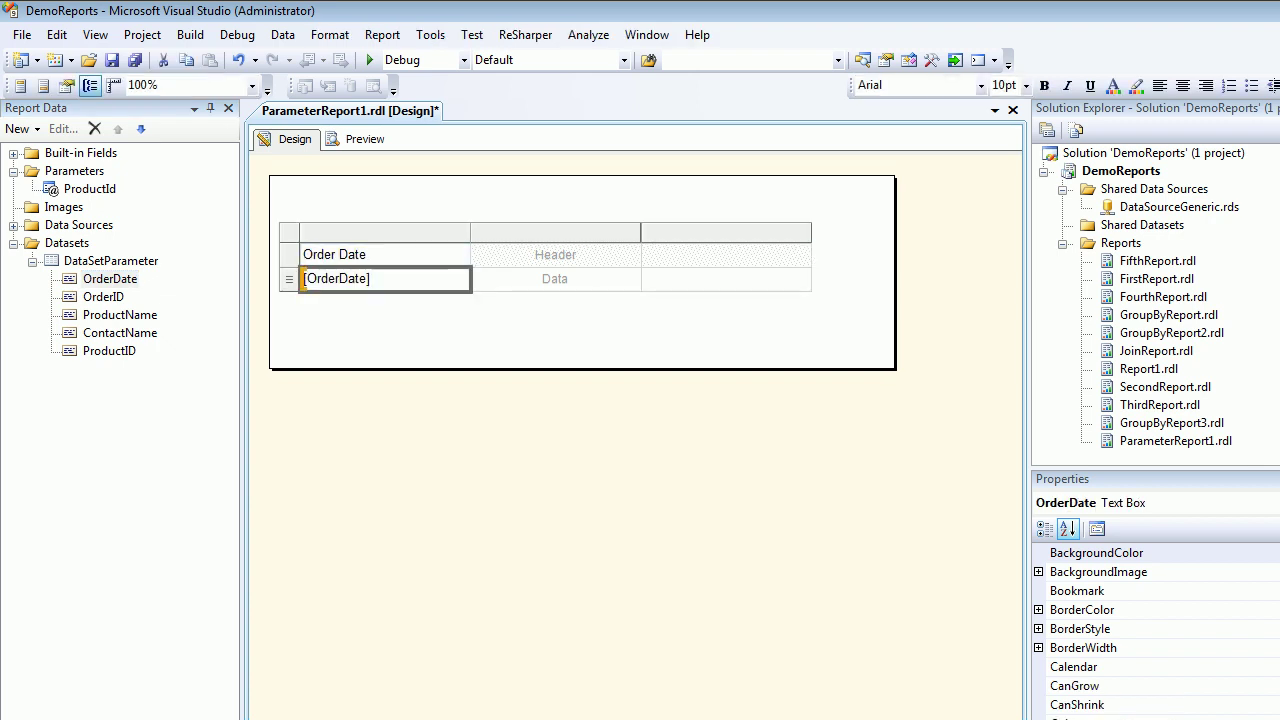
pyautogui.moveTo(104, 297); pyautogui.dragTo(555, 279)
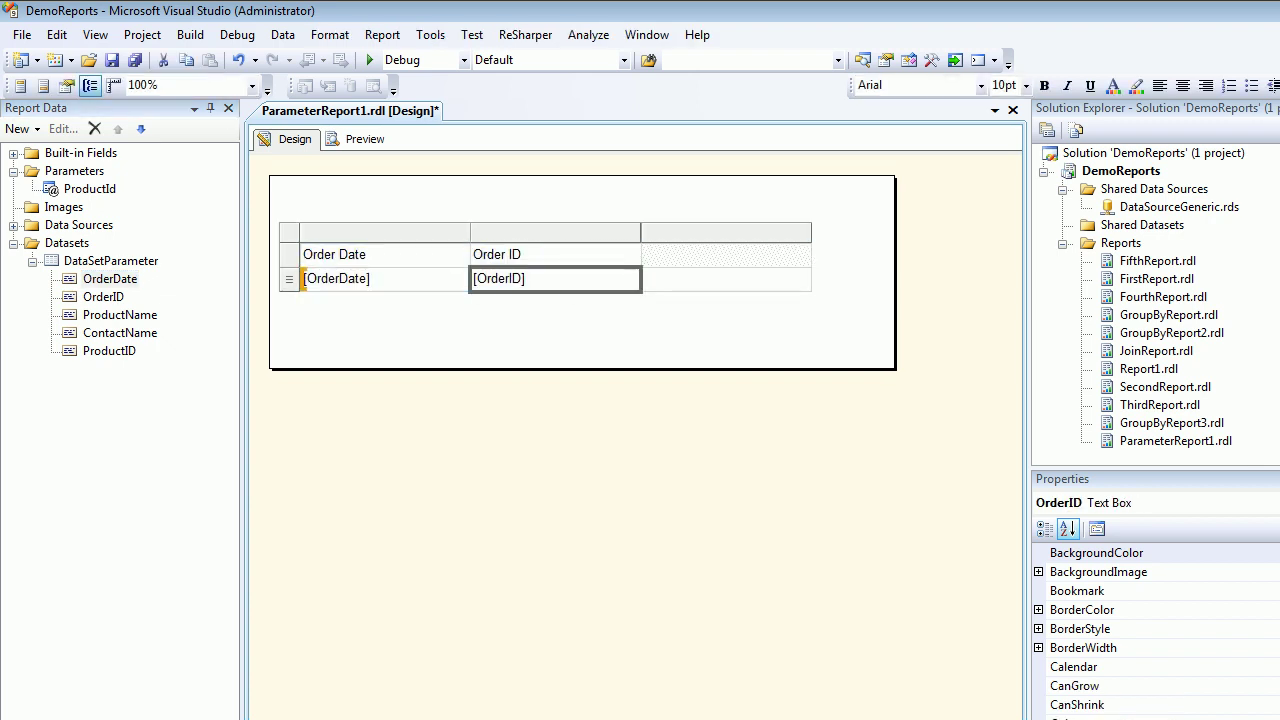
pyautogui.moveTo(120, 315); pyautogui.dragTo(720, 279)
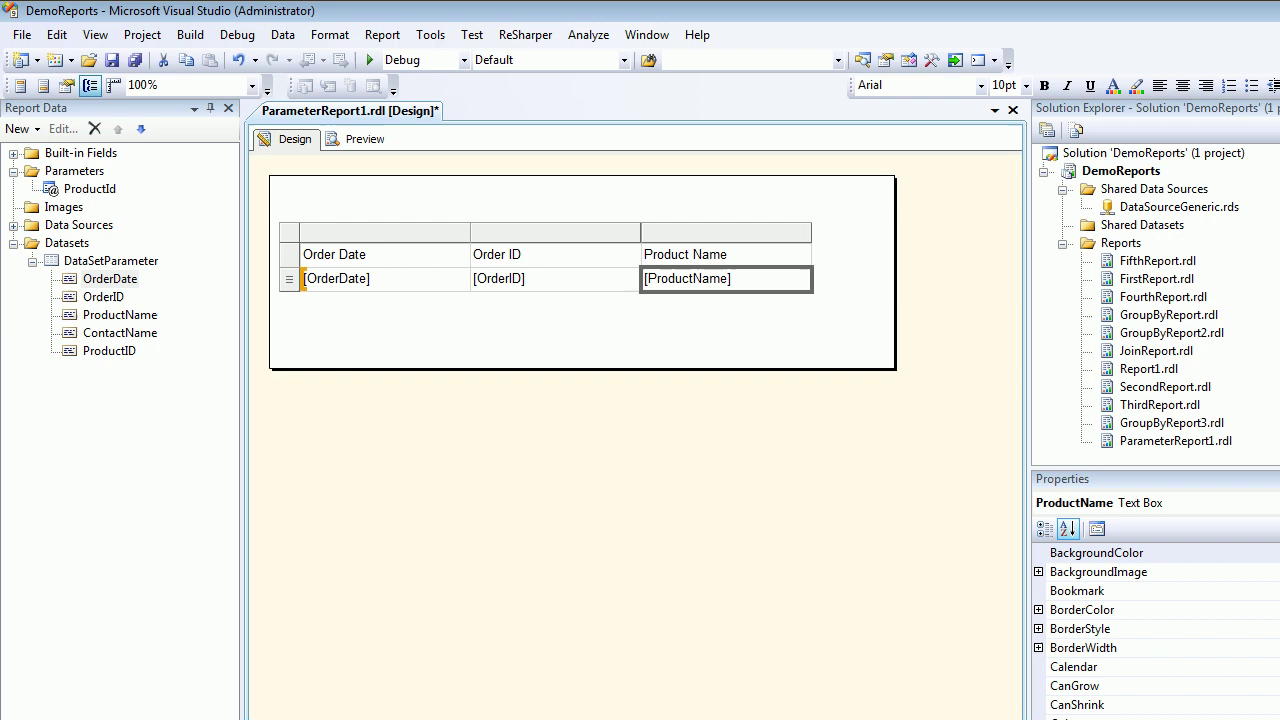
# Insert a column right of Product Name holding the ContactName field, then widen the report body and the new column
pyautogui.rightClick(785, 232)
pyautogui.moveTo(853, 238)
pyautogui.click(1000, 260)
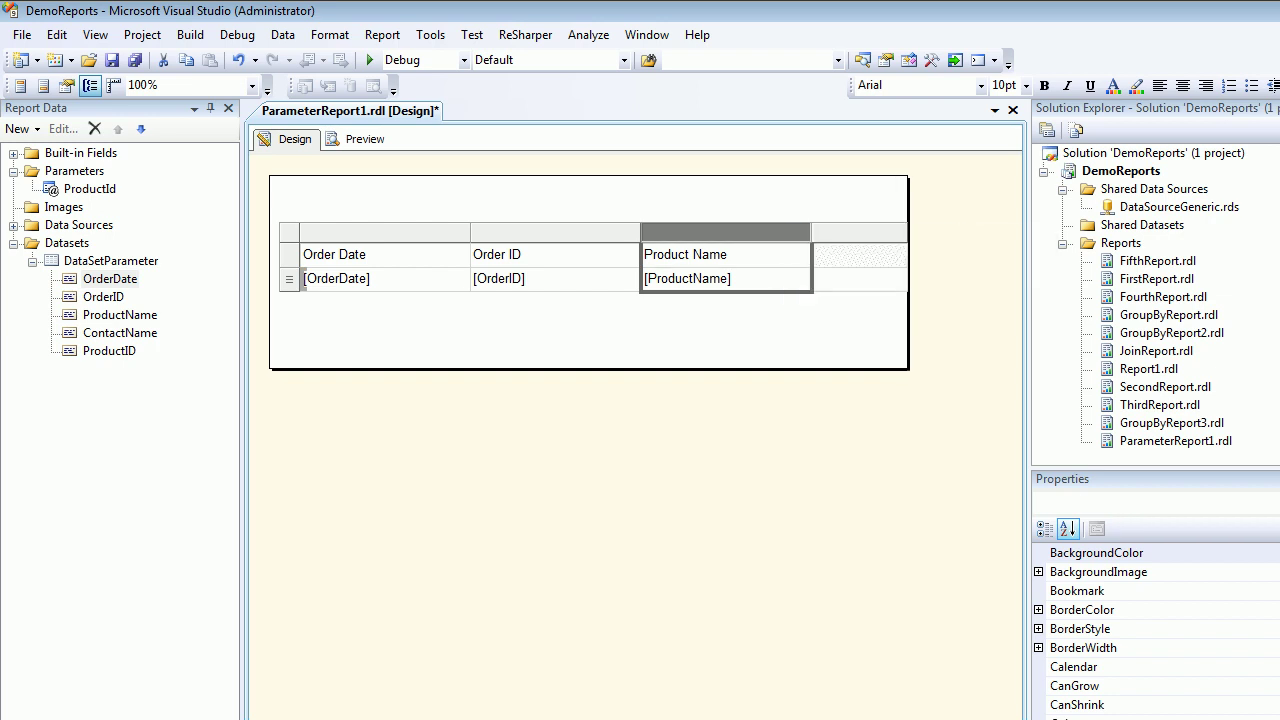
pyautogui.moveTo(120, 333); pyautogui.dragTo(857, 279)
pyautogui.moveTo(908, 312); pyautogui.dragTo(1000, 312)
pyautogui.click(859, 233)
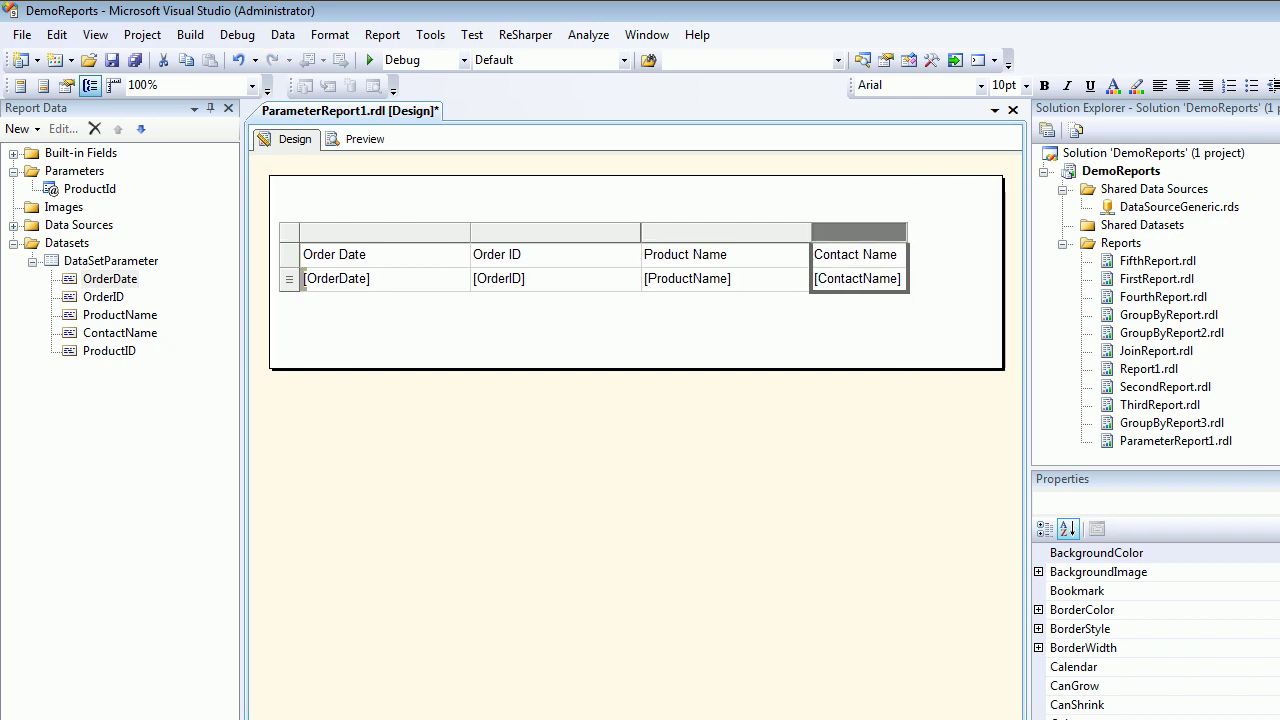
pyautogui.moveTo(907, 233); pyautogui.dragTo(971, 233)
pyautogui.click(900, 332)
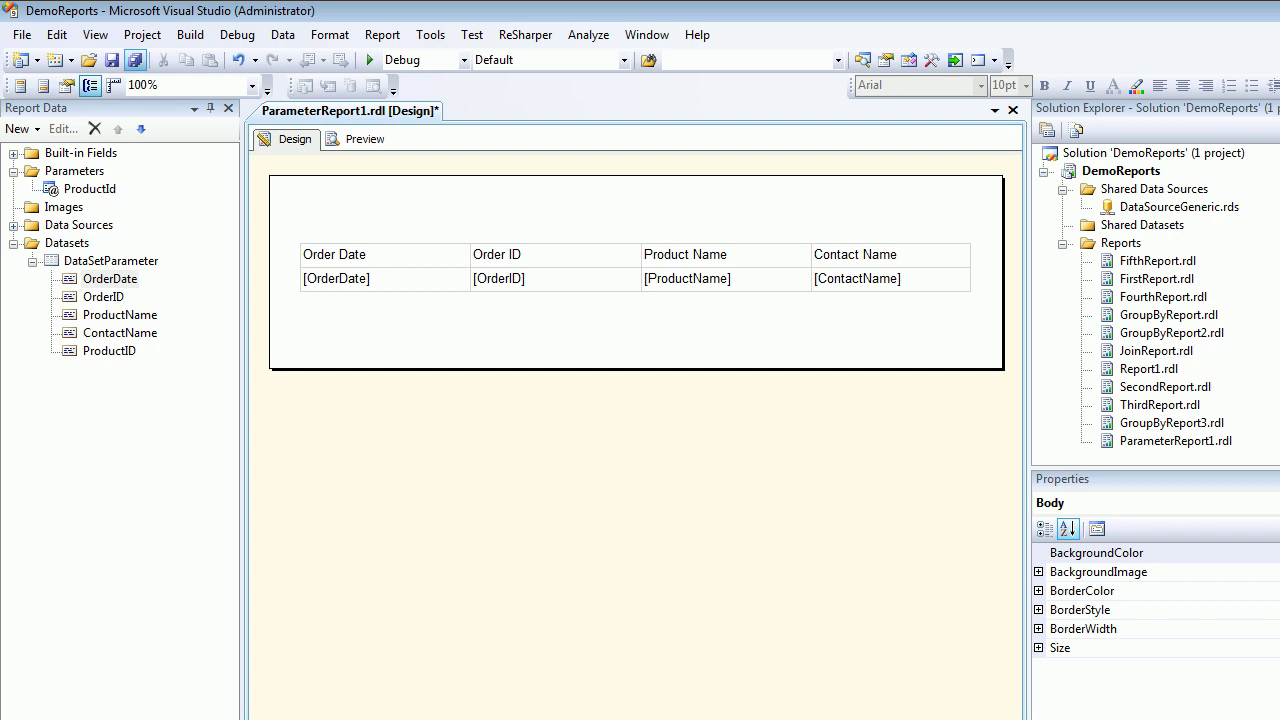
# Save all files and preview the report for Product Id 1
pyautogui.click(135, 60)
pyautogui.click(360, 139)
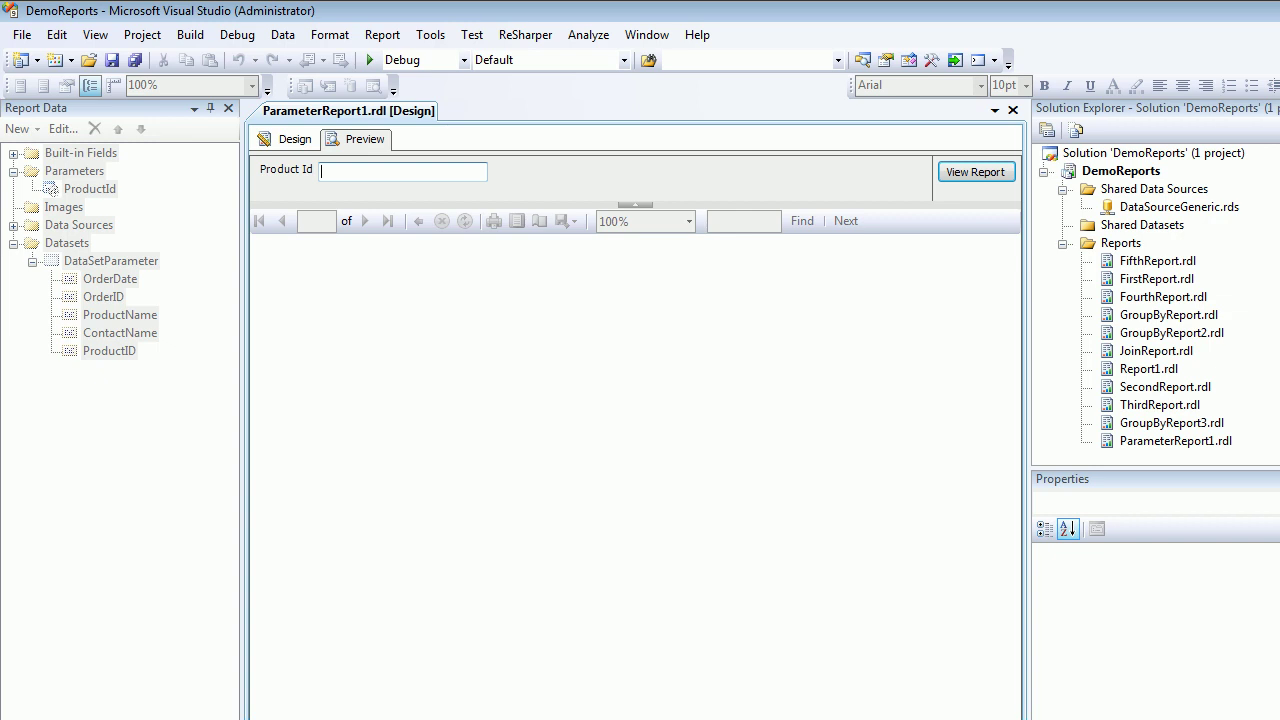
pyautogui.write('1')
pyautogui.press('Return')
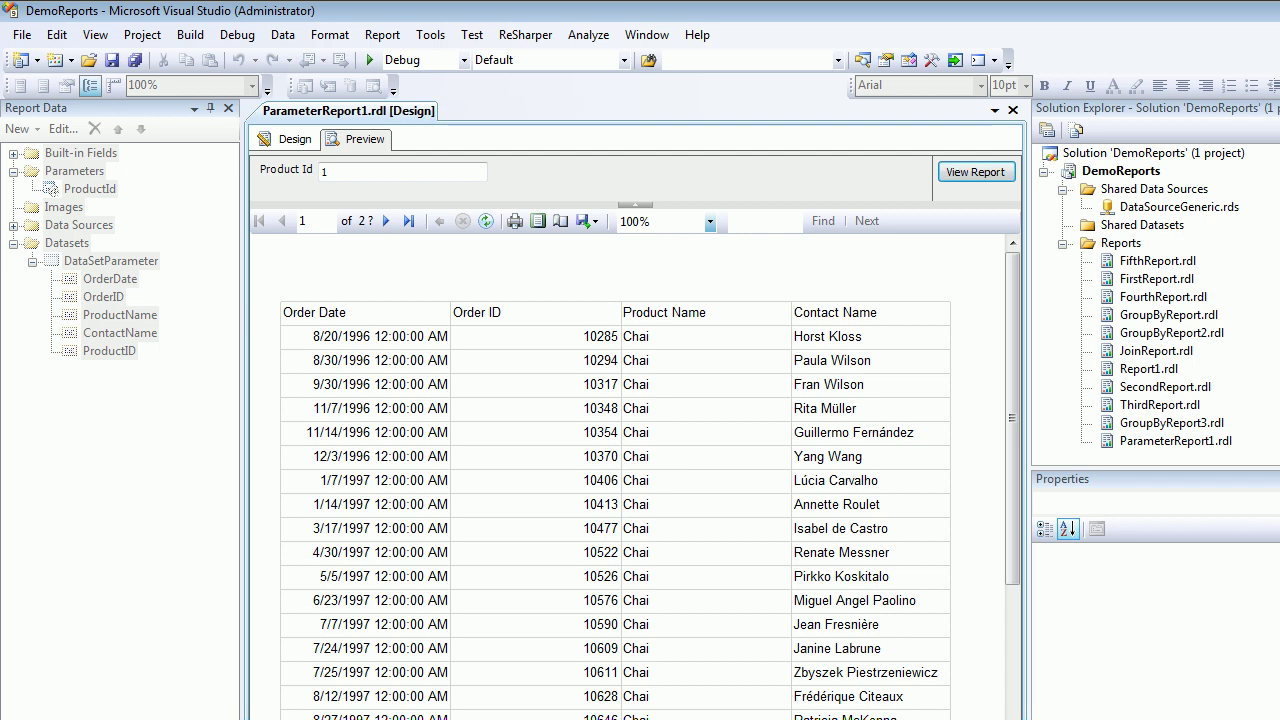
# Look through the previewed orders, run the report again for Product Id 2 and review its rows
pyautogui.scroll(-10, 650, 477)
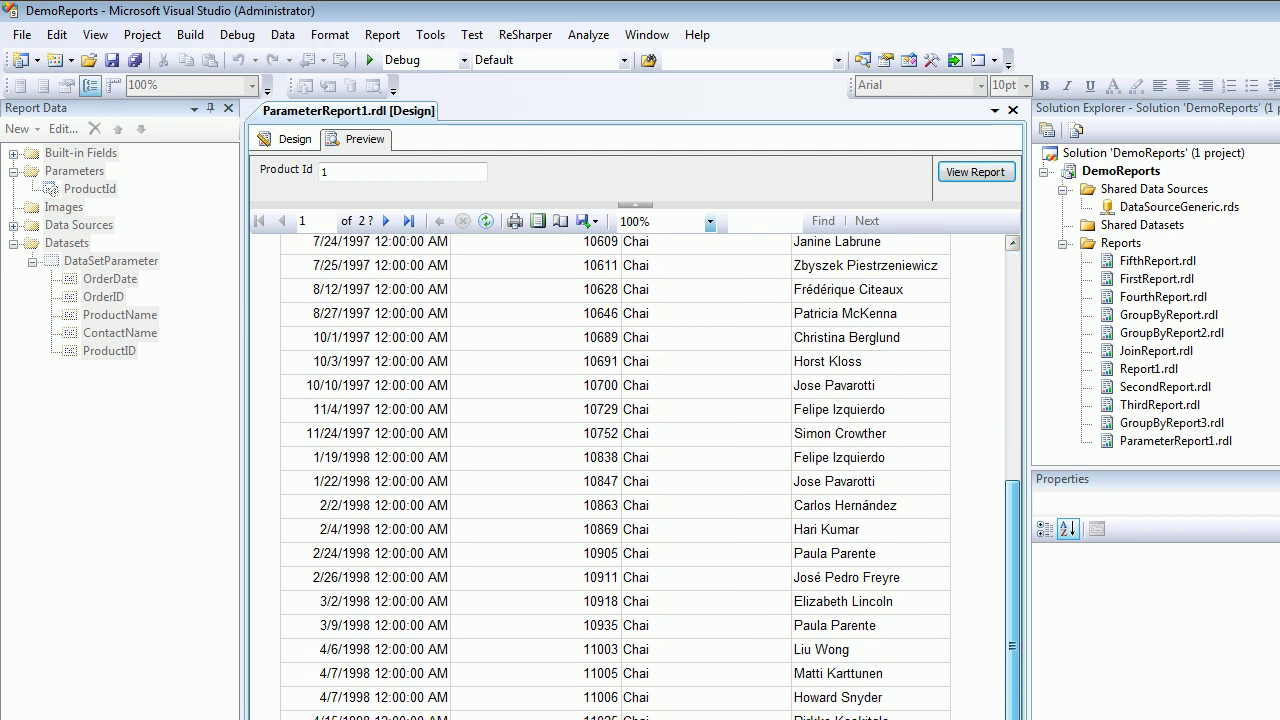
pyautogui.moveTo(1012, 646); pyautogui.dragTo(1012, 418)
pyautogui.doubleClick(325, 172)
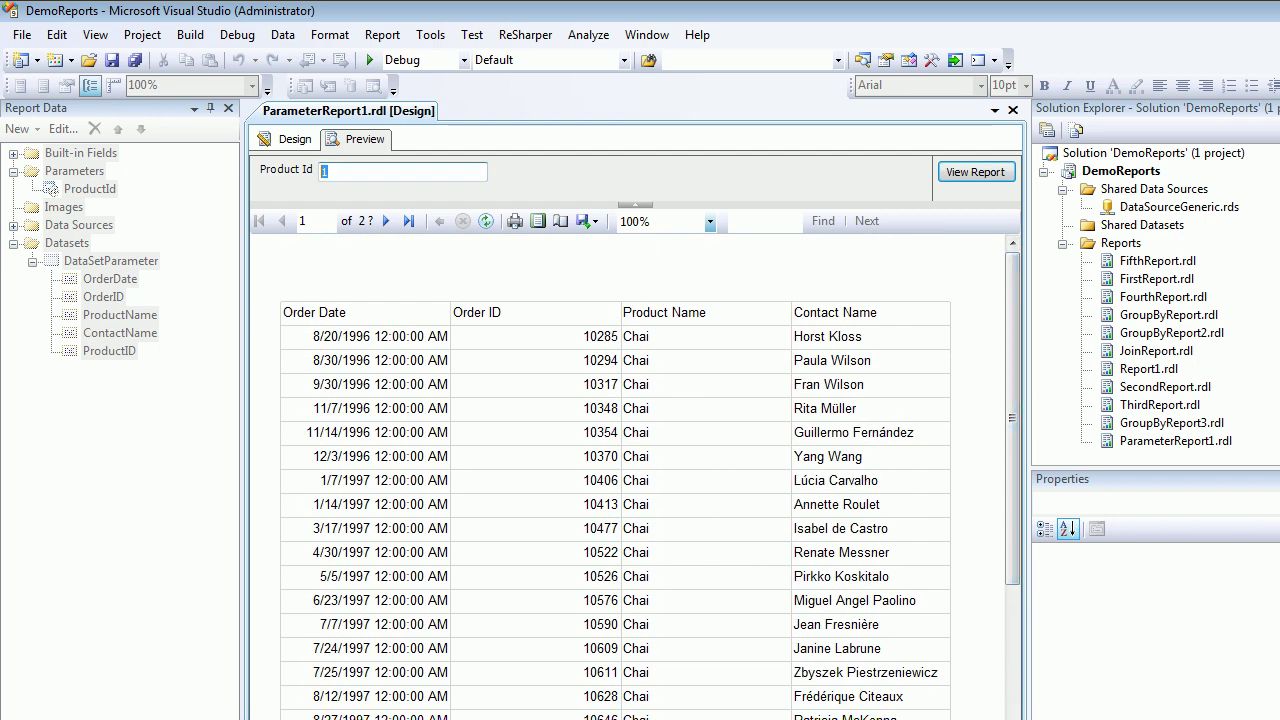
pyautogui.write('2')
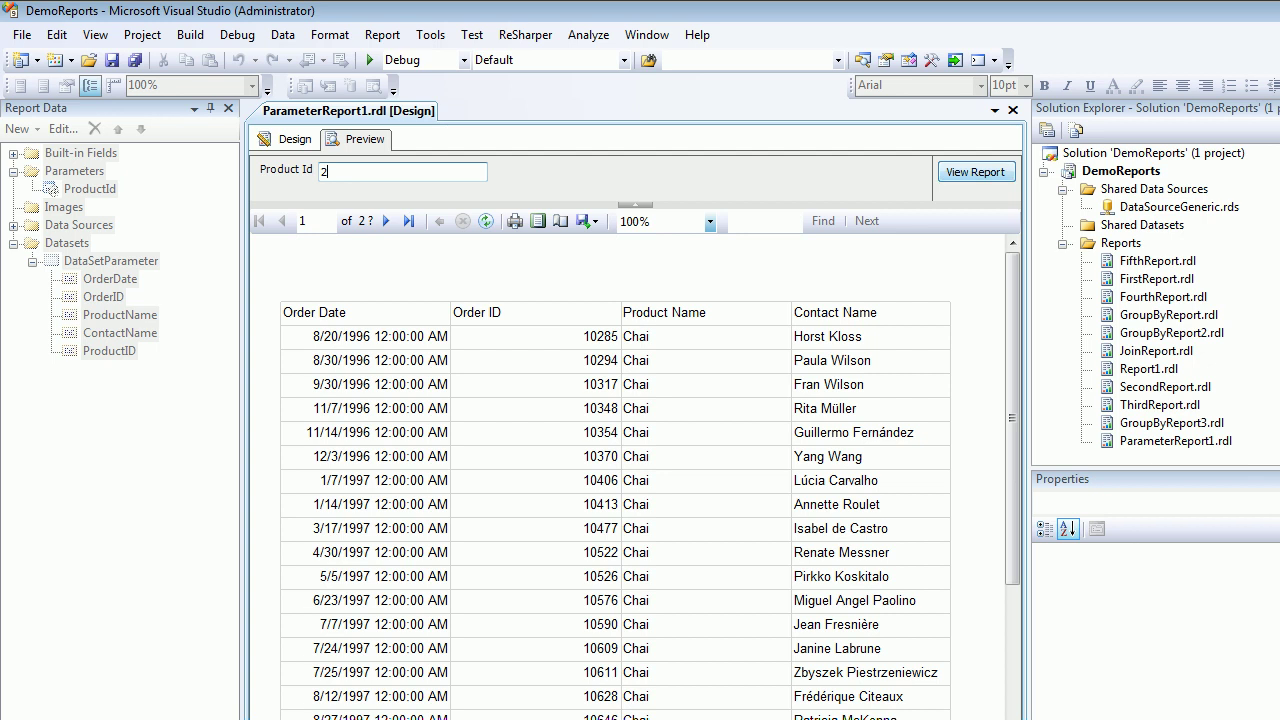
pyautogui.click(976, 172)
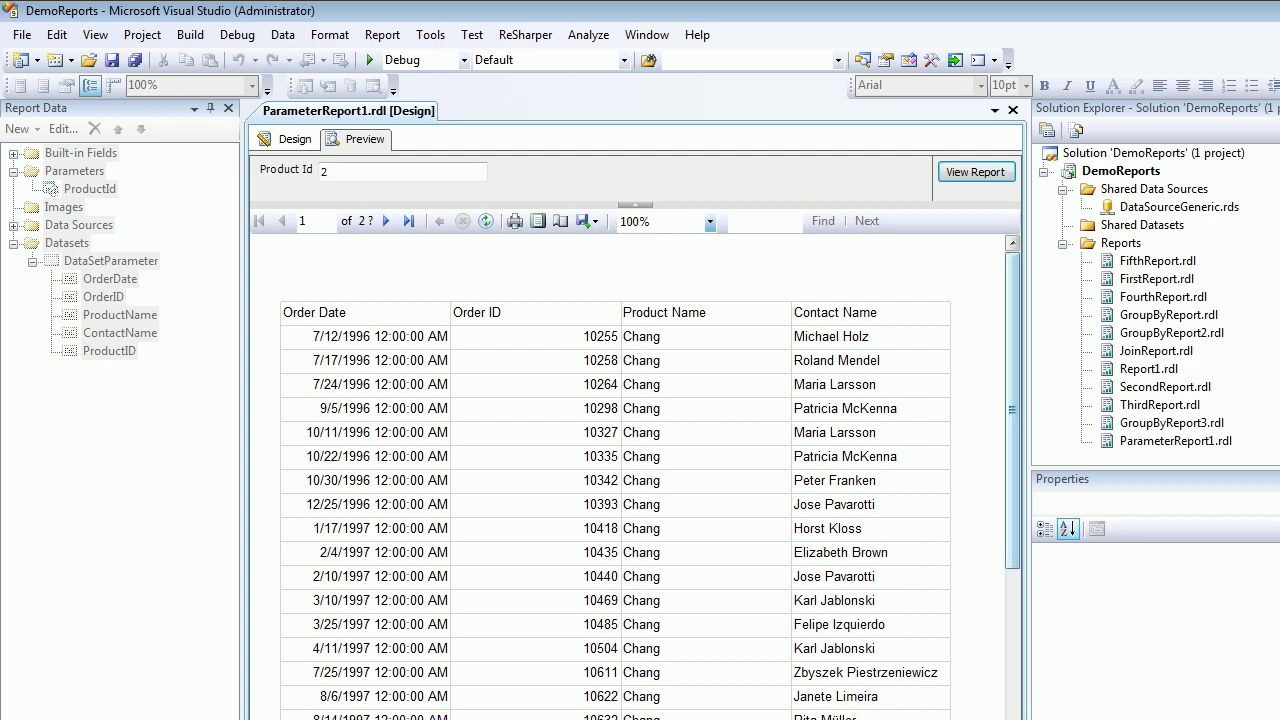
pyautogui.scroll(-5, 650, 478)
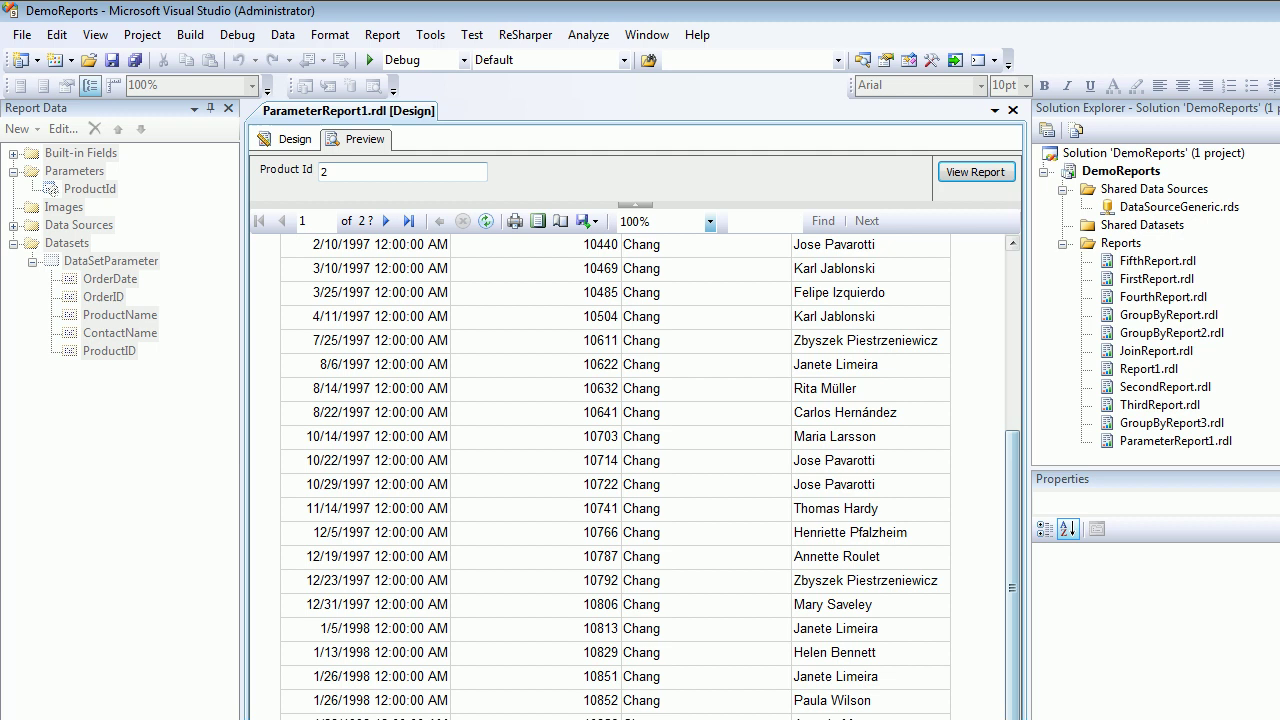
# Return to the report design, reopen DataSetParameter's query in the Query Designer and enlarge the window and its column grid
pyautogui.click(288, 139)
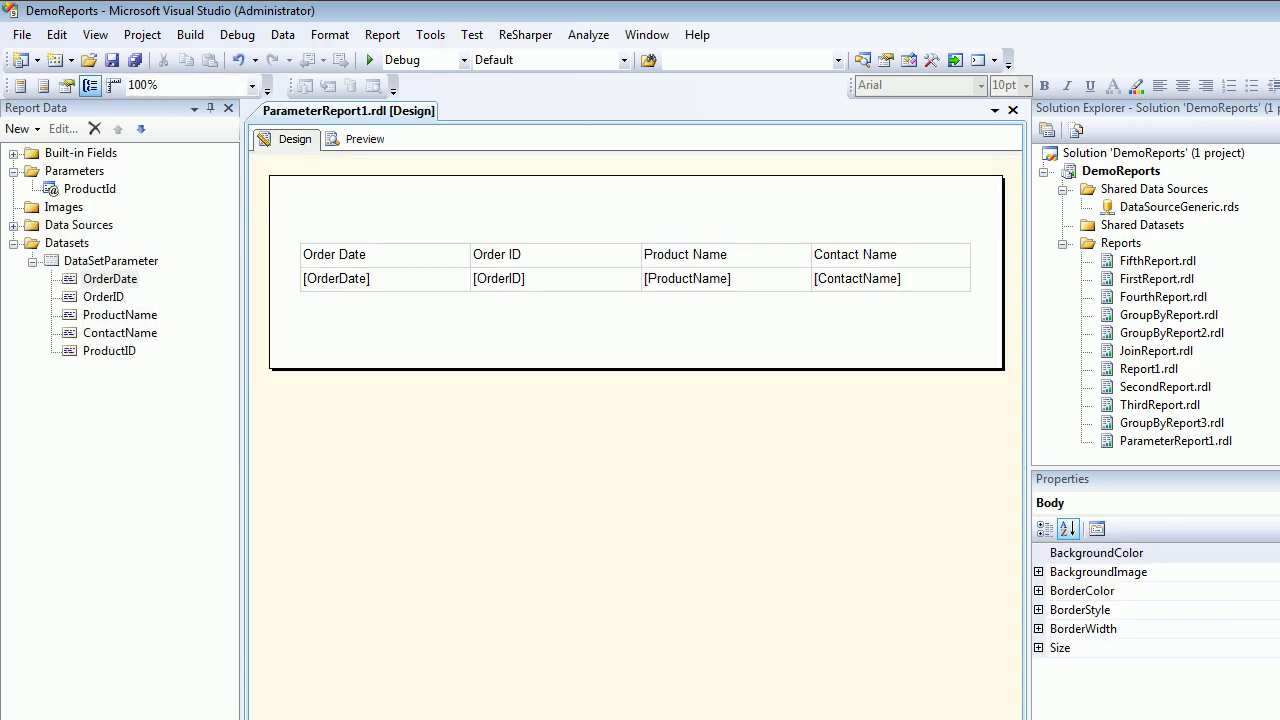
pyautogui.rightClick(115, 260)
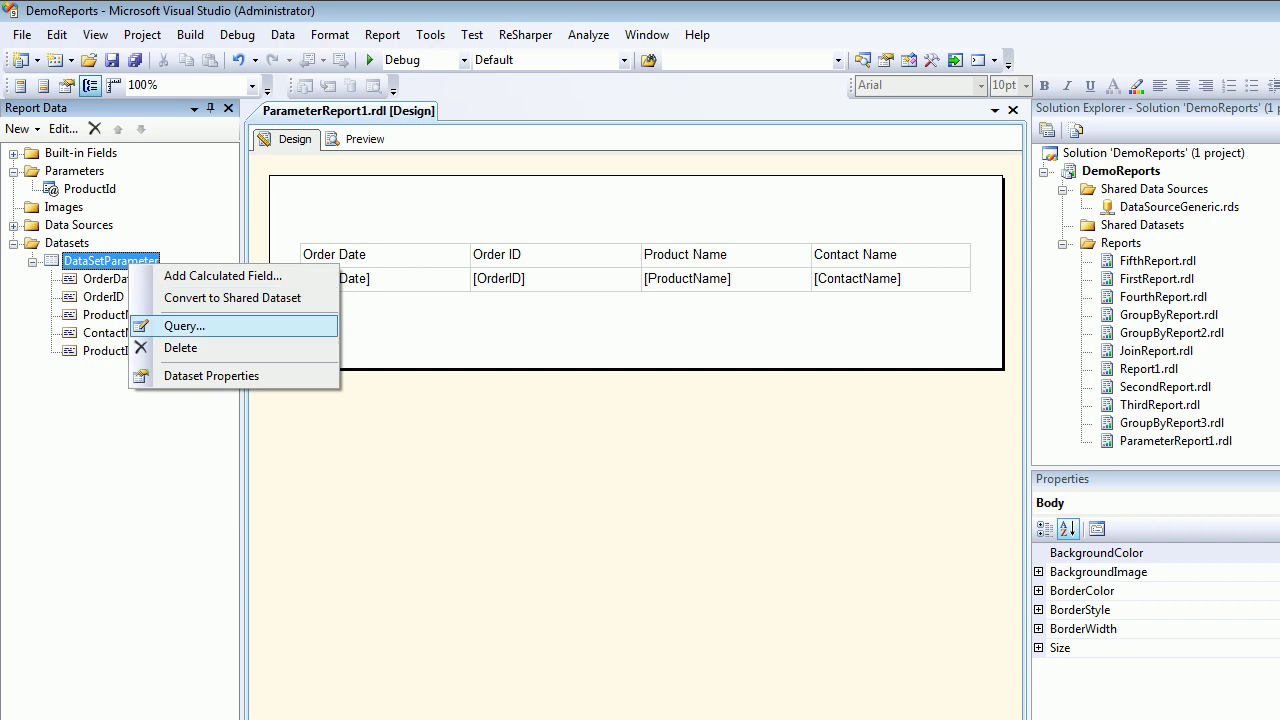
pyautogui.click(180, 326)
pyautogui.moveTo(532, 148); pyautogui.dragTo(160, 40)
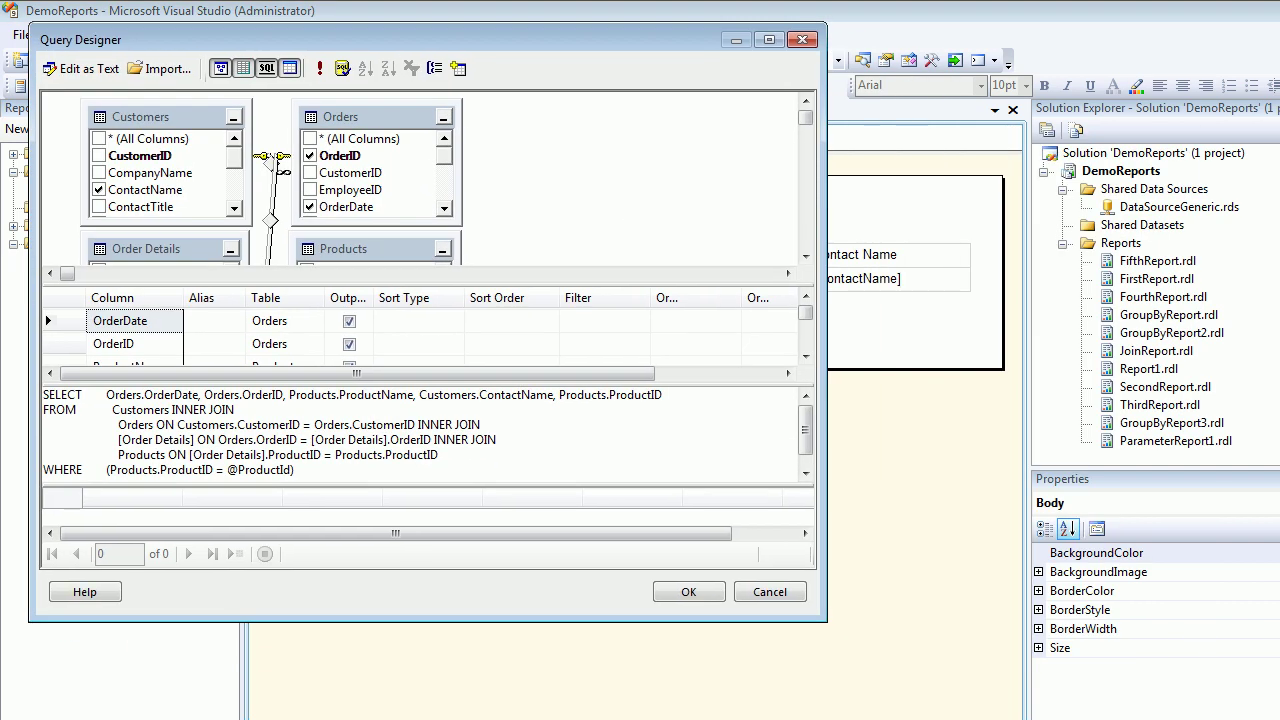
pyautogui.moveTo(825, 620); pyautogui.dragTo(1123, 719)
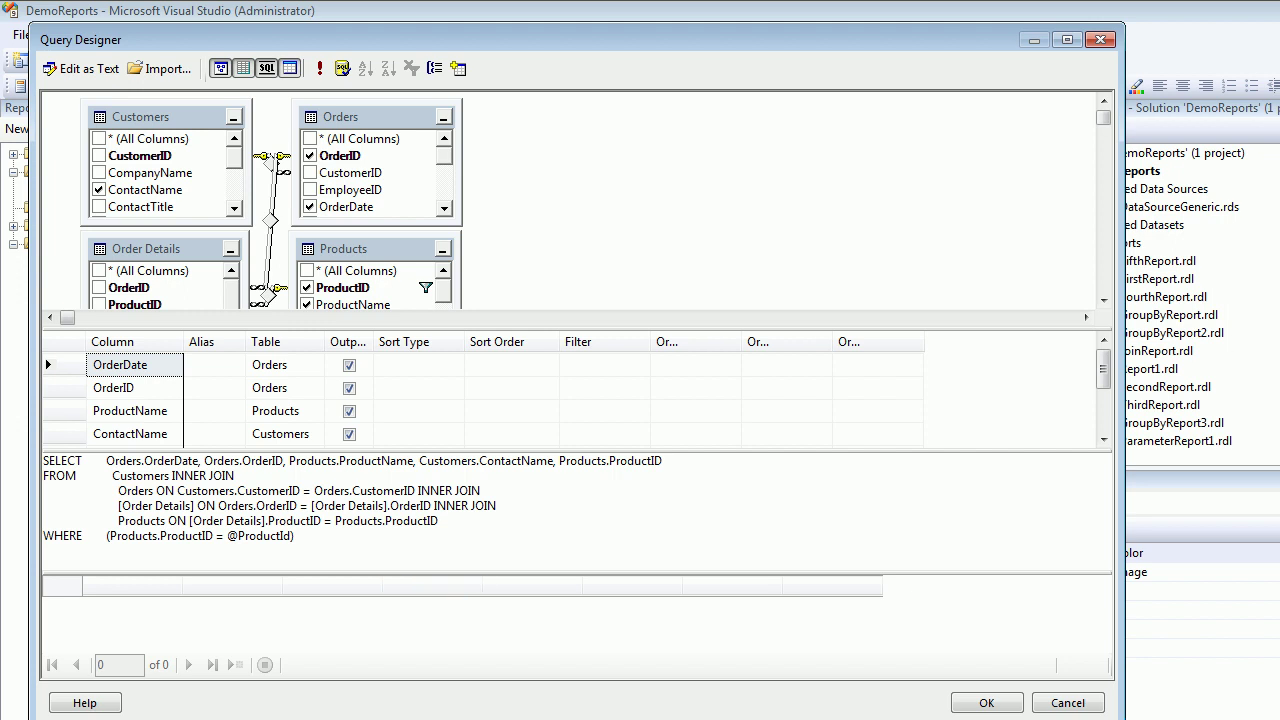
pyautogui.moveTo(577, 450); pyautogui.dragTo(577, 487)
# Copy the parameter filter expression from the query's ProductID column and clear it there
pyautogui.click(590, 456)
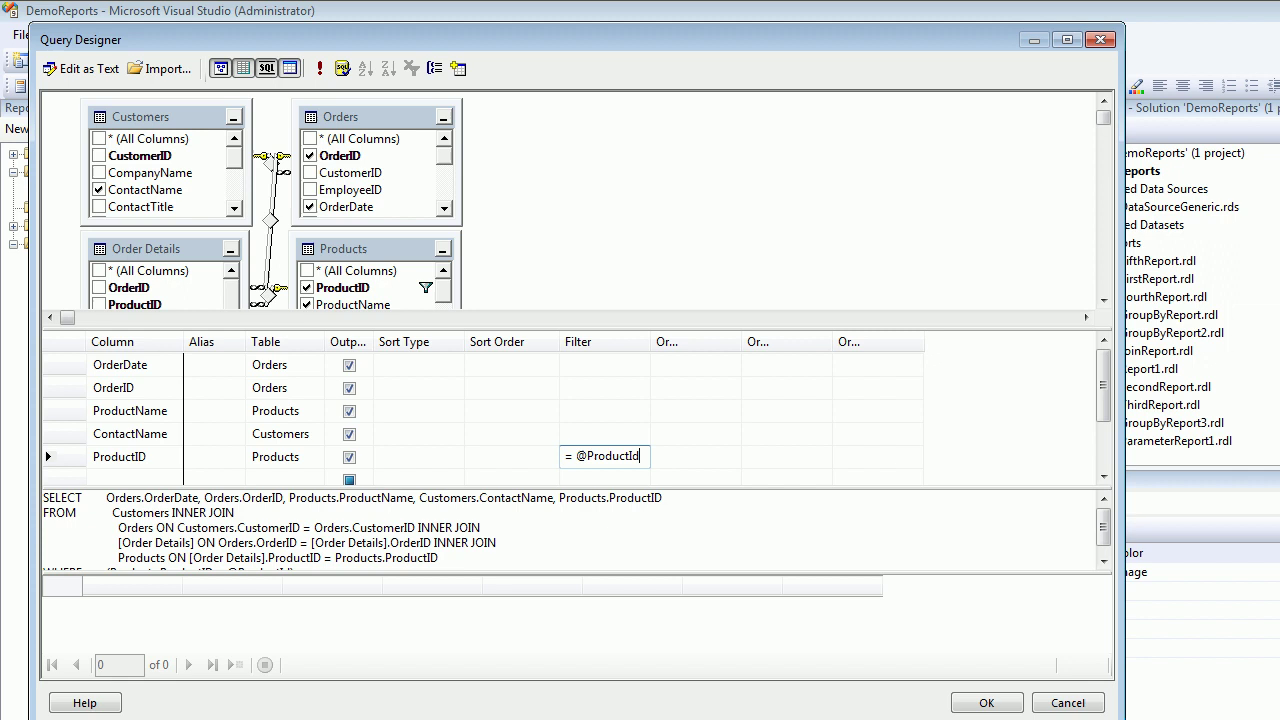
pyautogui.hotkey('shift', 'Home')
pyautogui.hotkey('ctrl', 'c')
pyautogui.press('Delete')
pyautogui.click(600, 411)
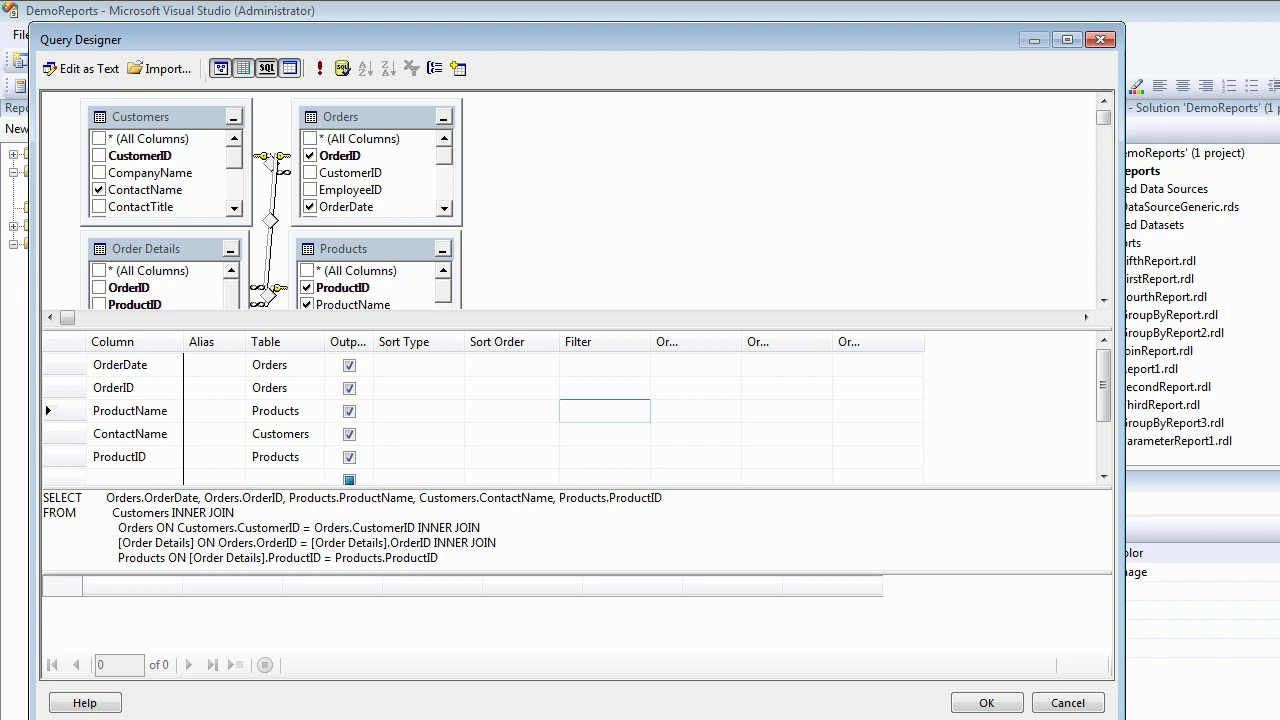
pyautogui.hotkey('ctrl', 'v')
pyautogui.press('BackSpace')
pyautogui.press('BackSpace')
pyautogui.write('Name')
pyautogui.click(498, 543)
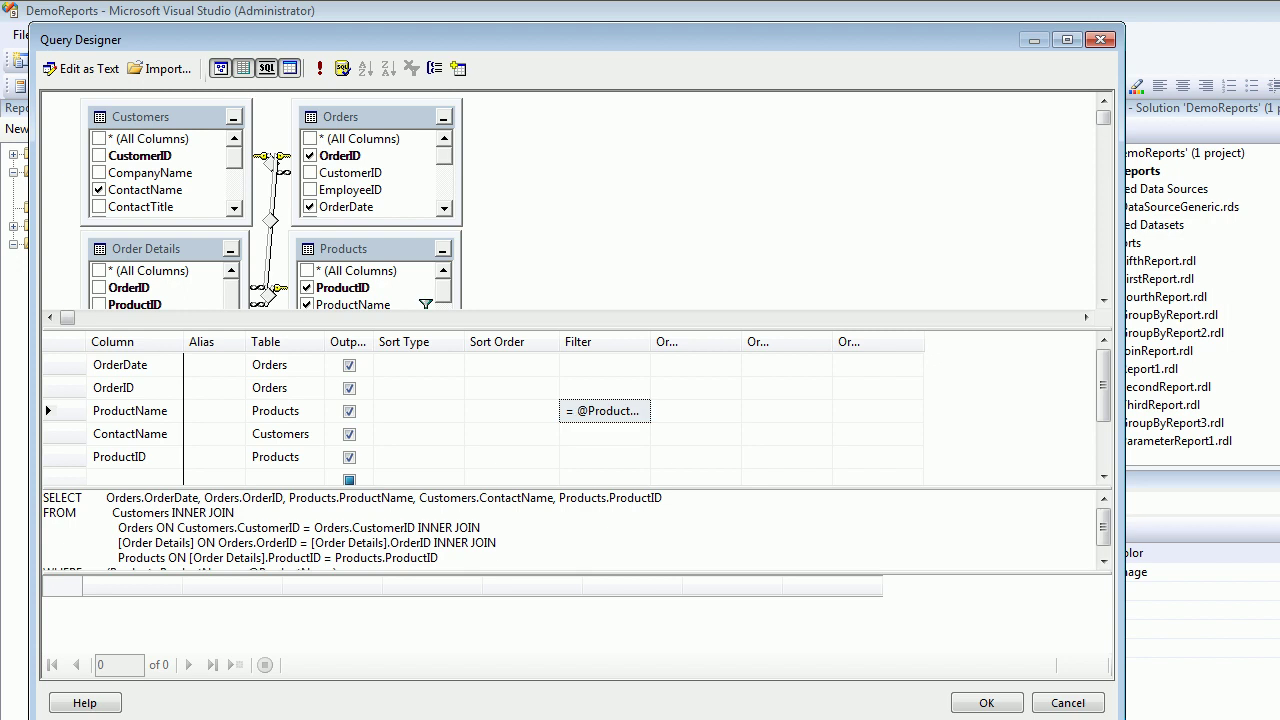
pyautogui.moveTo(498, 488); pyautogui.dragTo(498, 435)
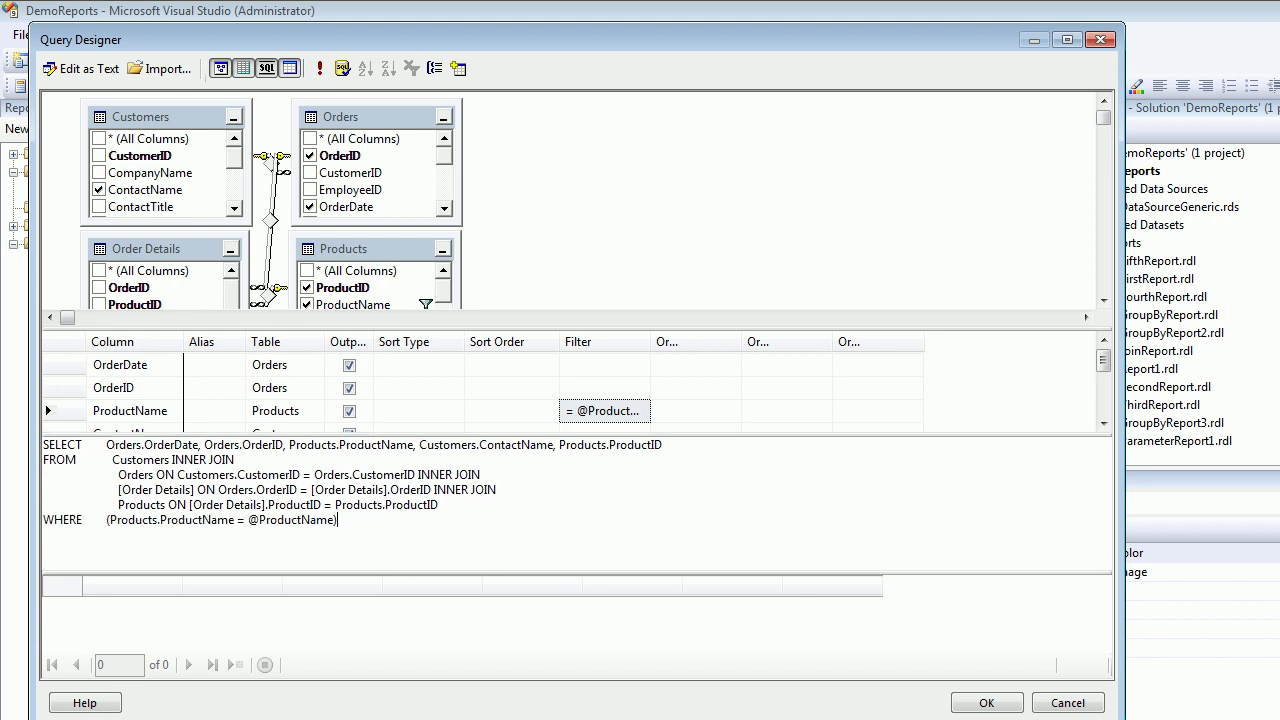
pyautogui.click(319, 68)
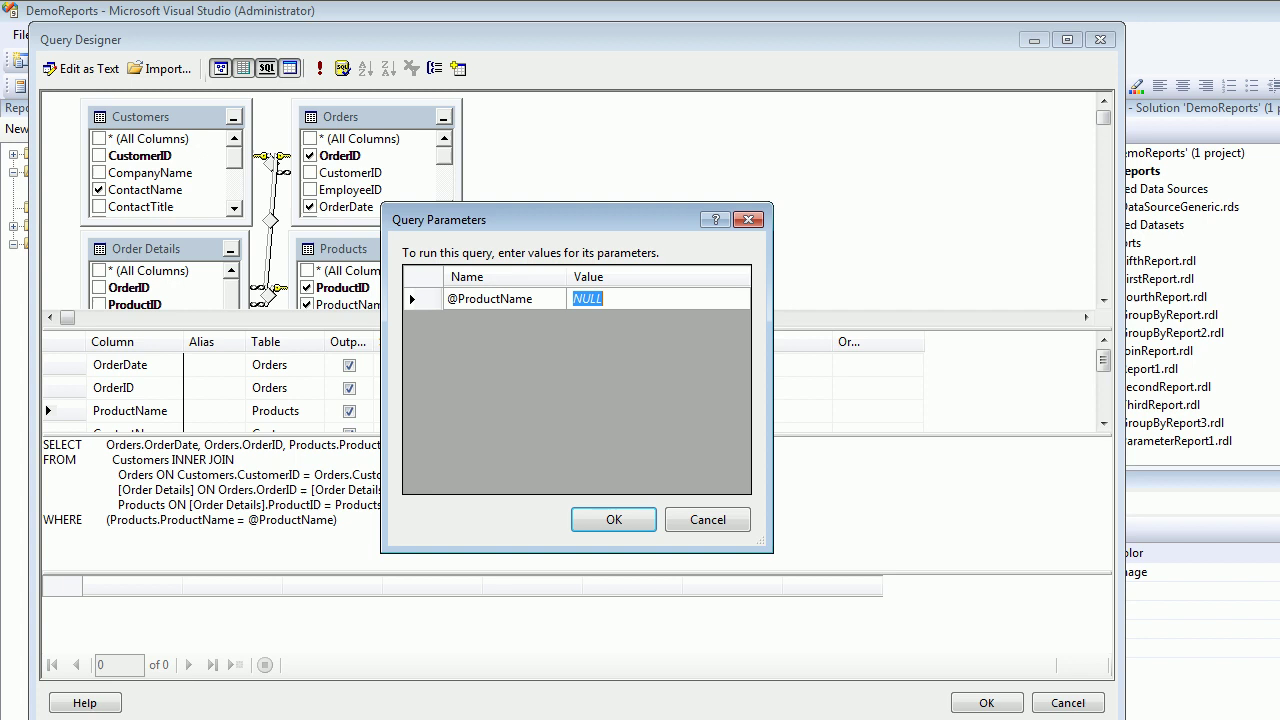
pyautogui.hotkey('alt', 'Tab')
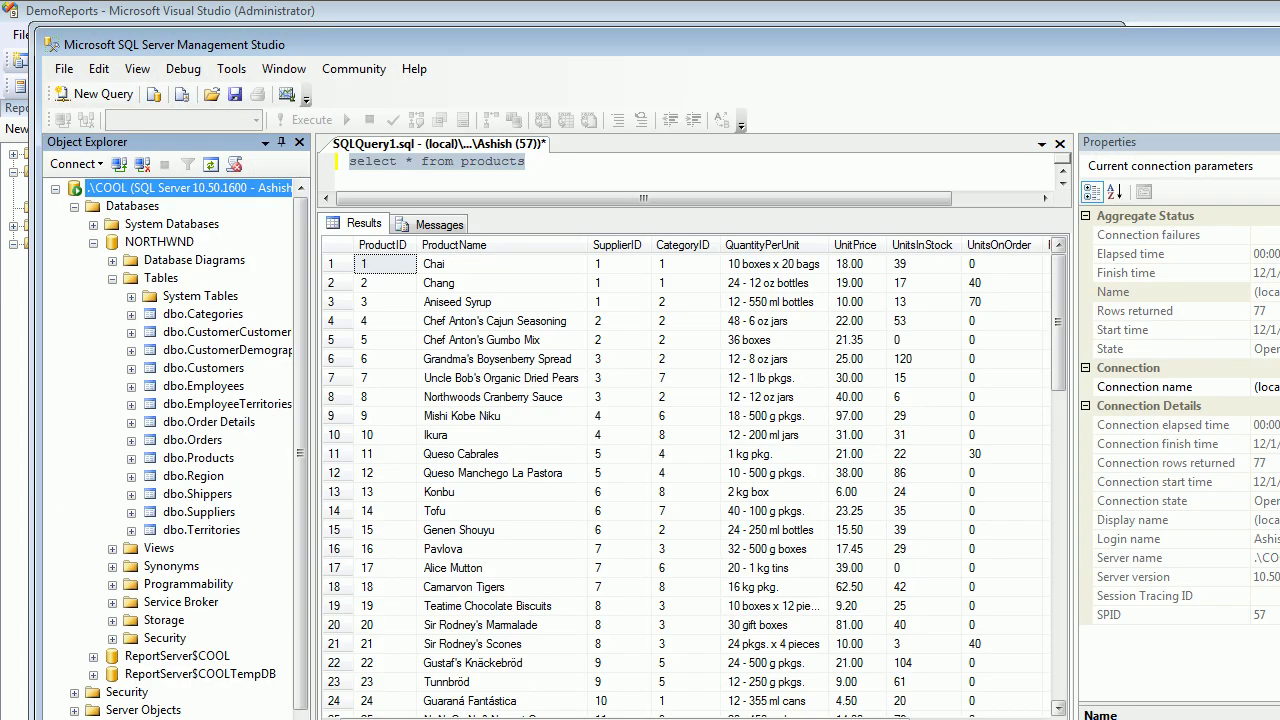
pyautogui.click(476, 264)
pyautogui.click(476, 283)
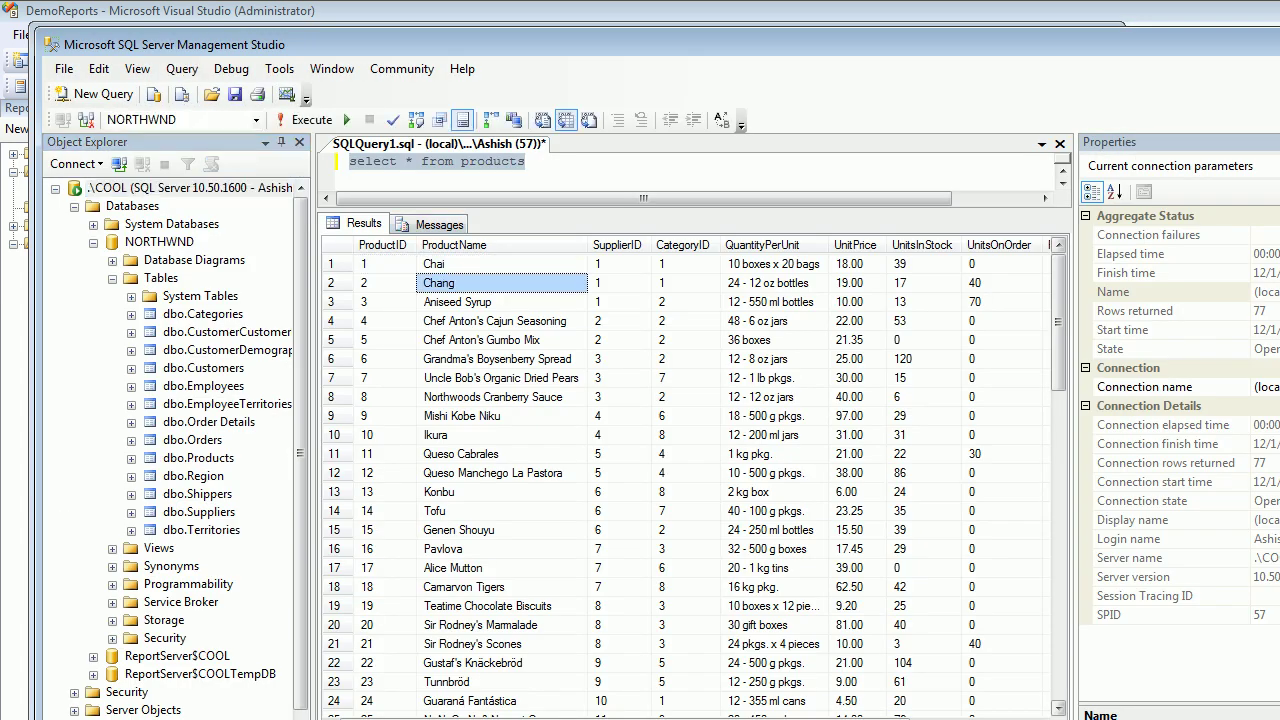
pyautogui.hotkey('alt', 'Tab')
pyautogui.write('chai')
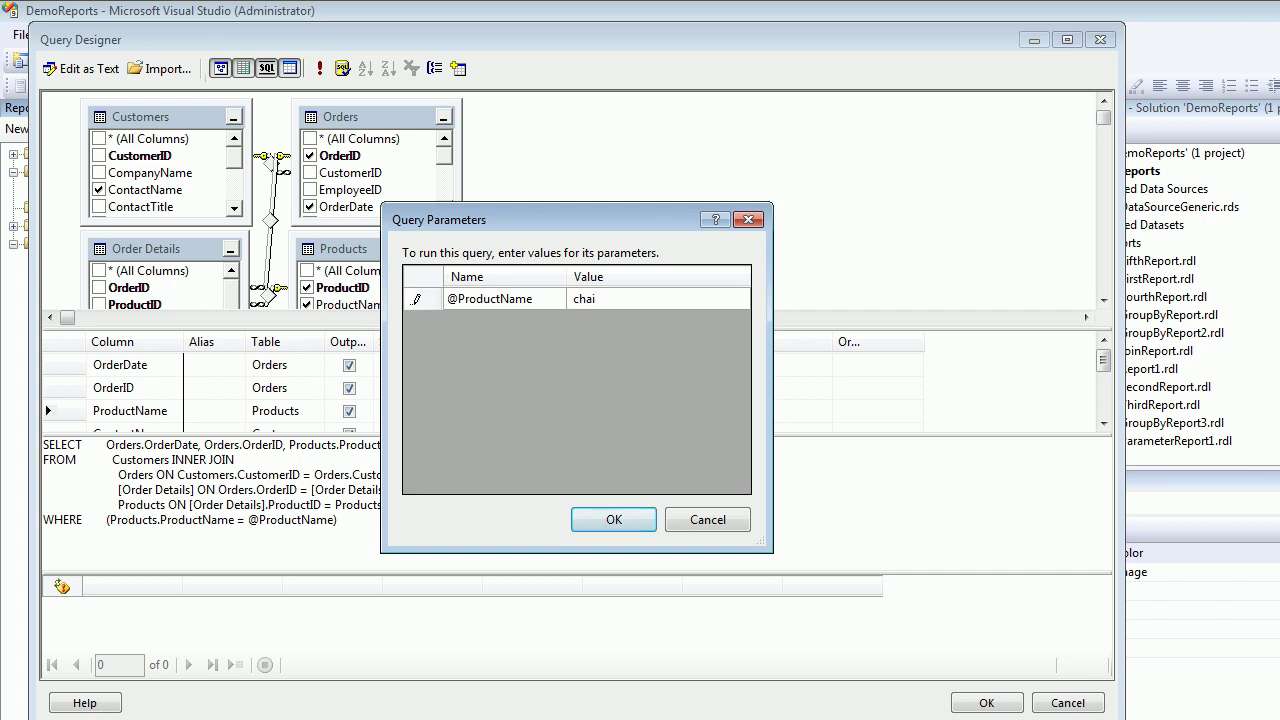
pyautogui.press('Return')
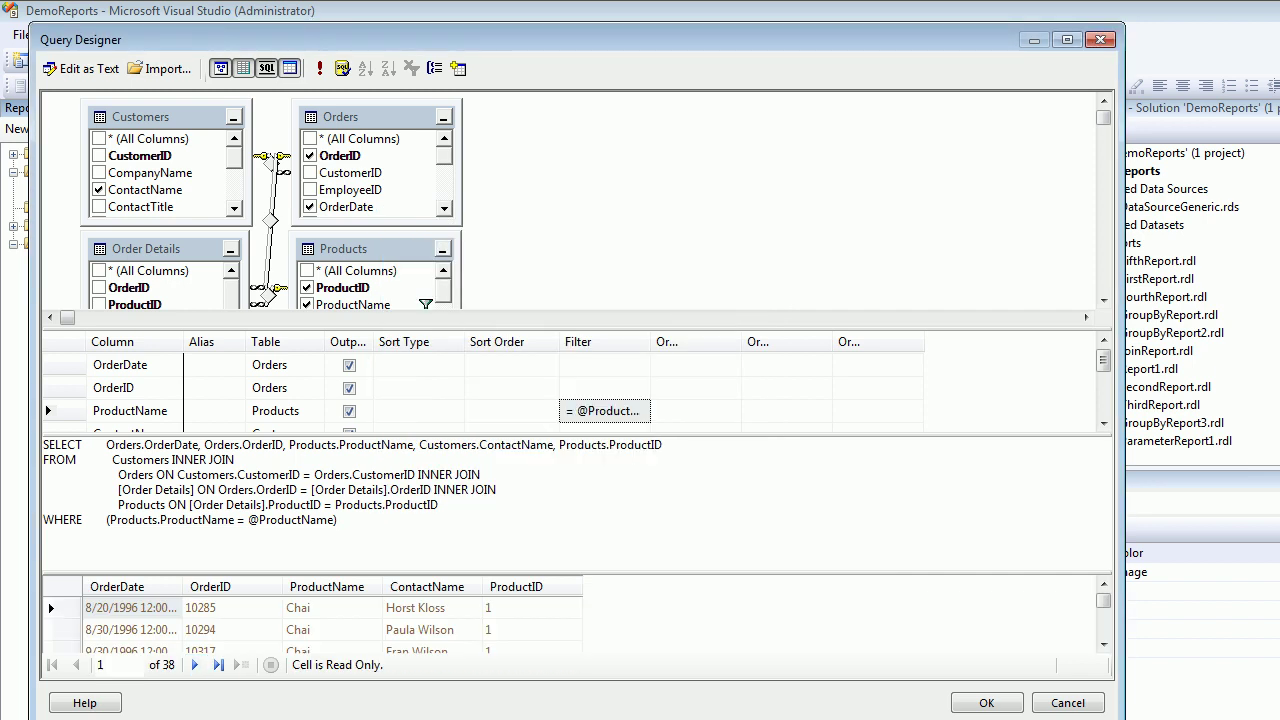
pyautogui.click(319, 68)
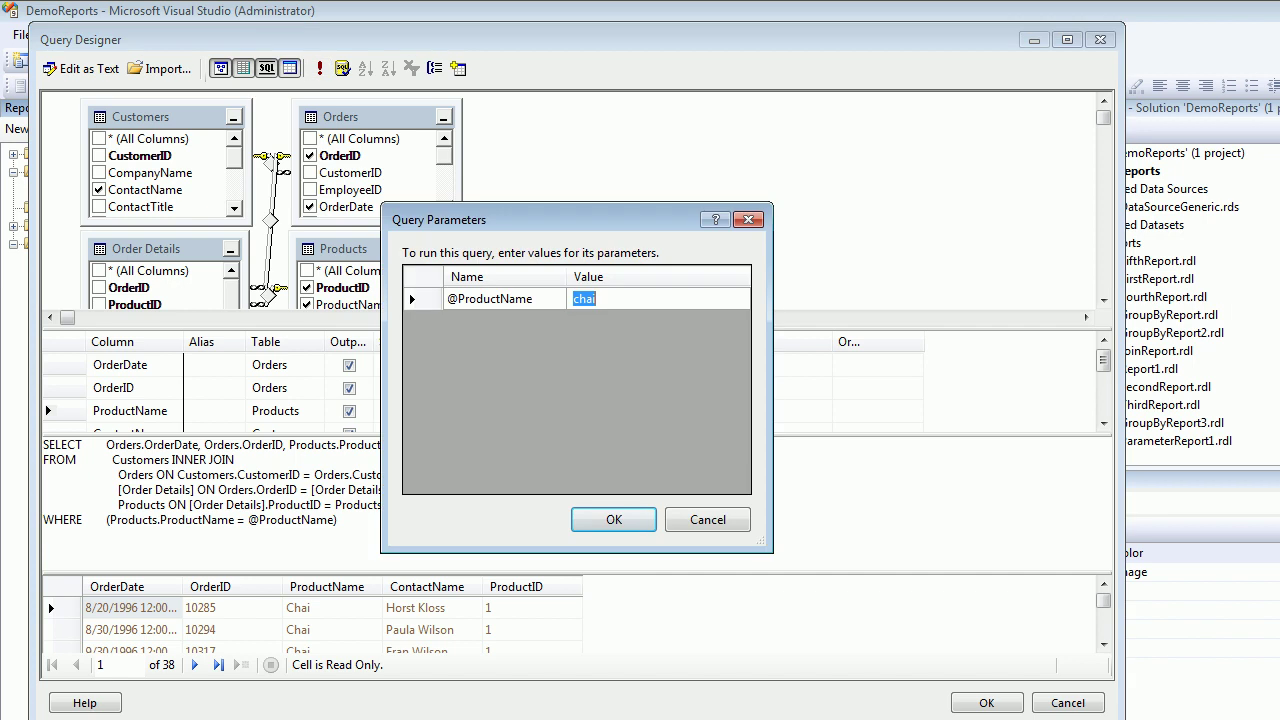
pyautogui.write('chang')
pyautogui.press('Return')
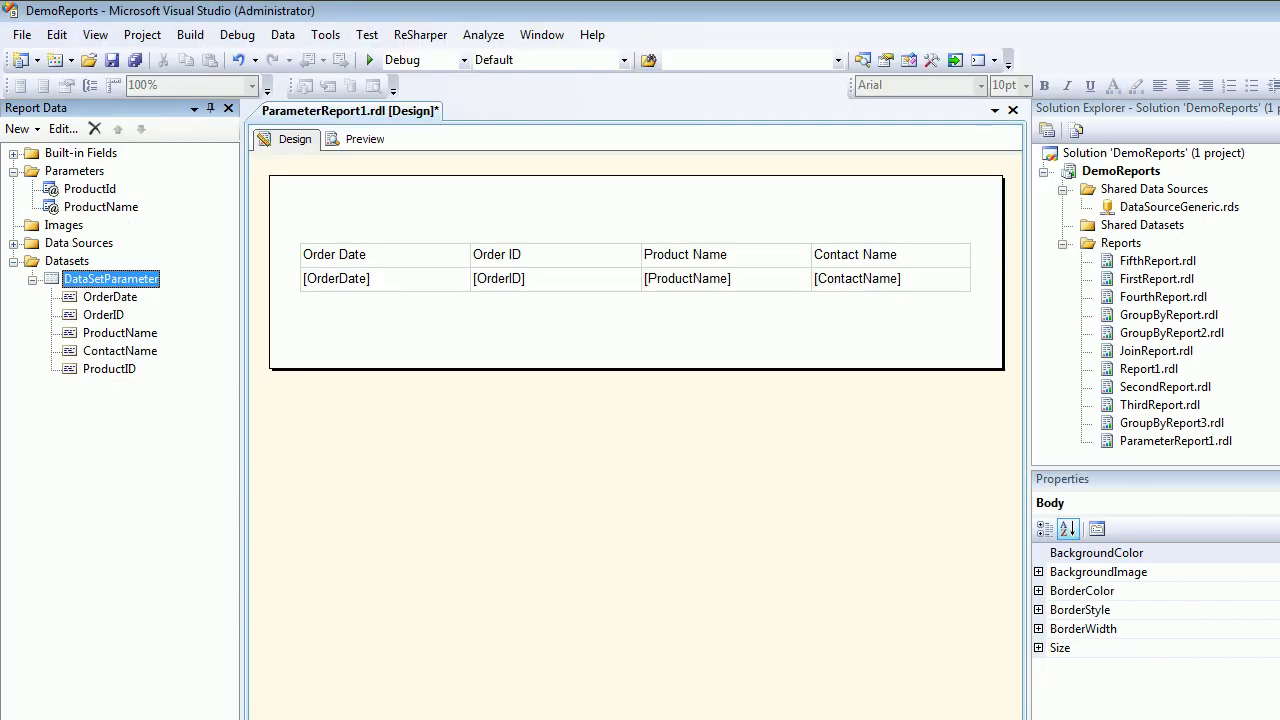
# Review the ProductId and ProductName report parameters, preview the report and check its parameter input fields
pyautogui.click(90, 189)
pyautogui.click(100, 207)
pyautogui.click(90, 189)
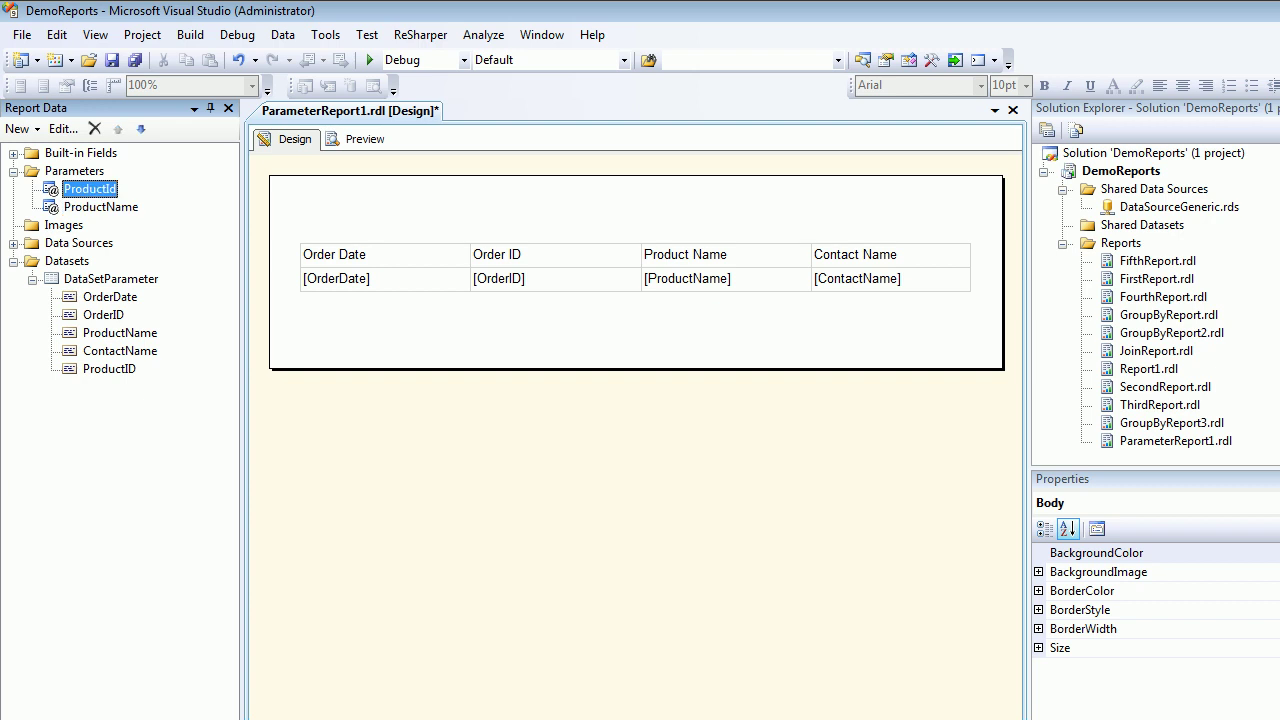
pyautogui.click(111, 279)
pyautogui.click(74, 171)
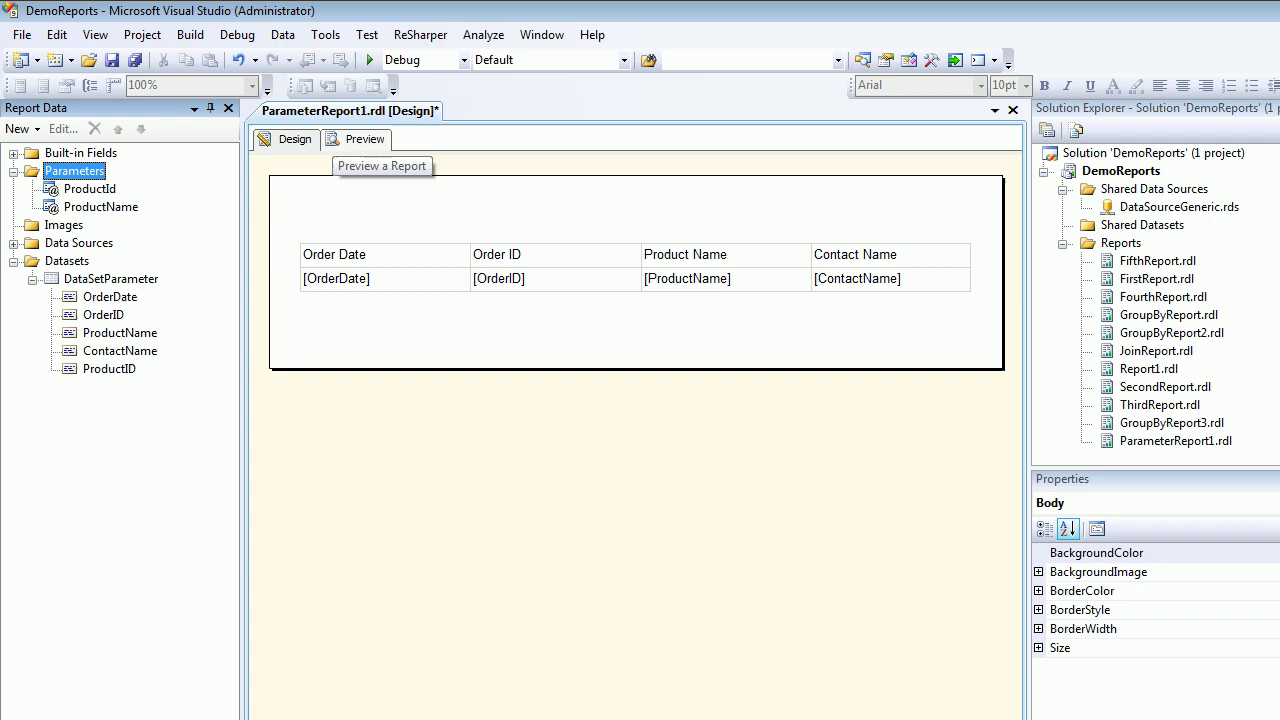
pyautogui.click(362, 139)
pyautogui.click(348, 172)
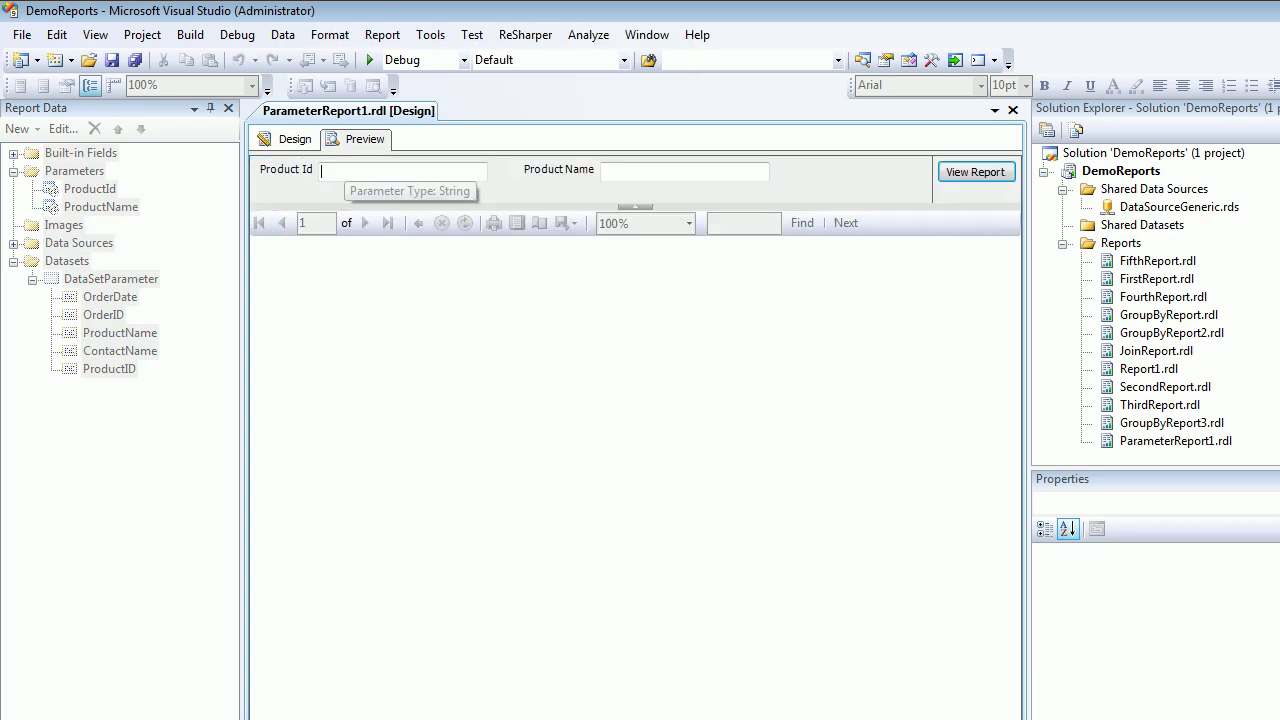
pyautogui.click(660, 172)
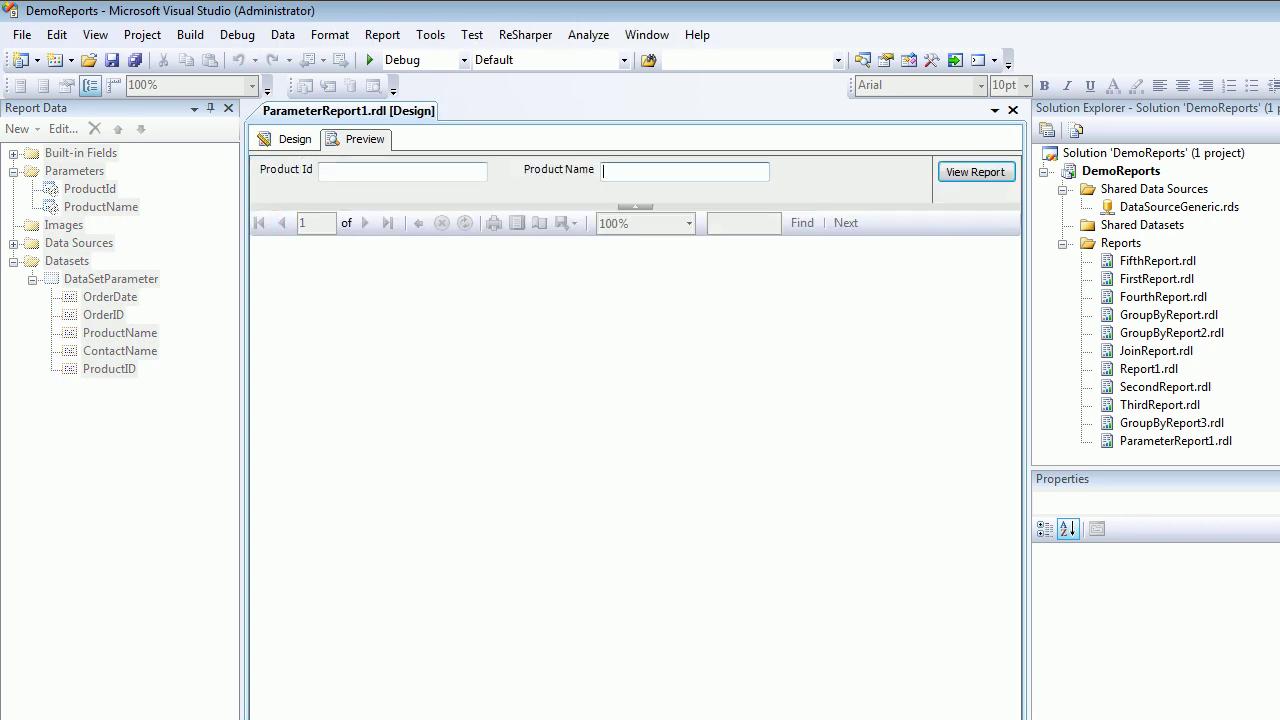
pyautogui.click(430, 172)
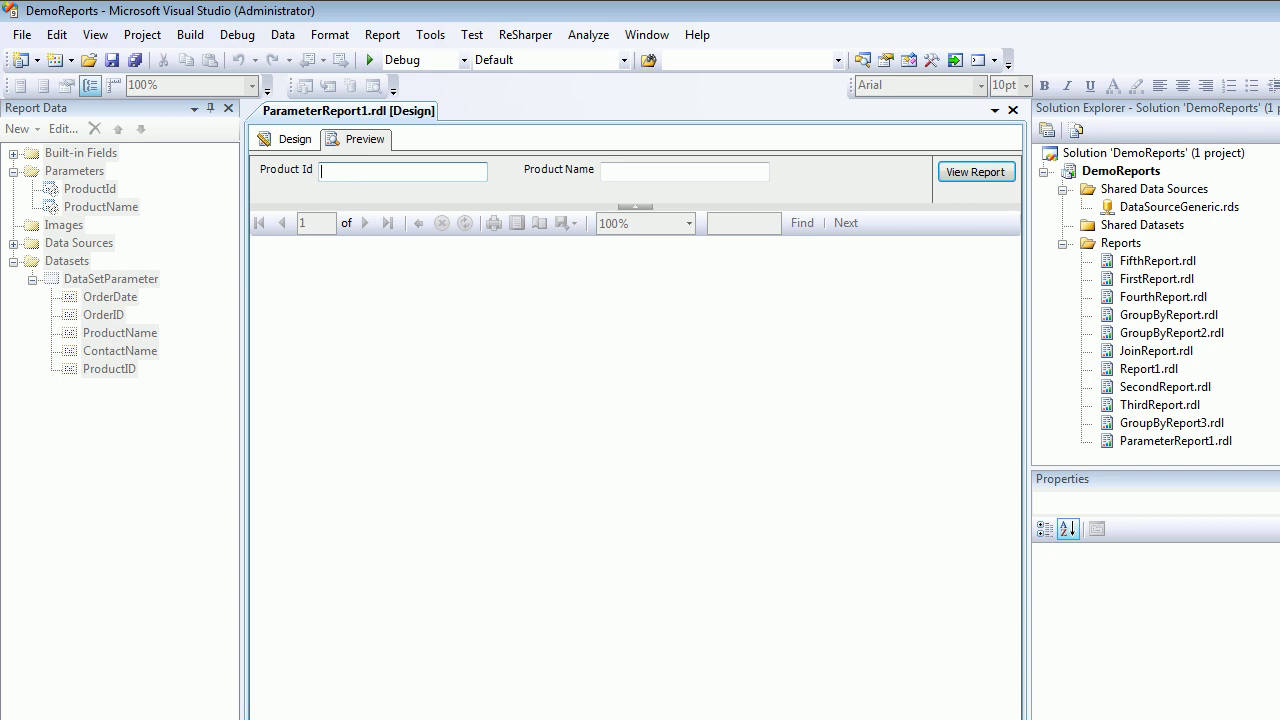
# Return to the report design and delete the ProductId report parameter
pyautogui.click(288, 139)
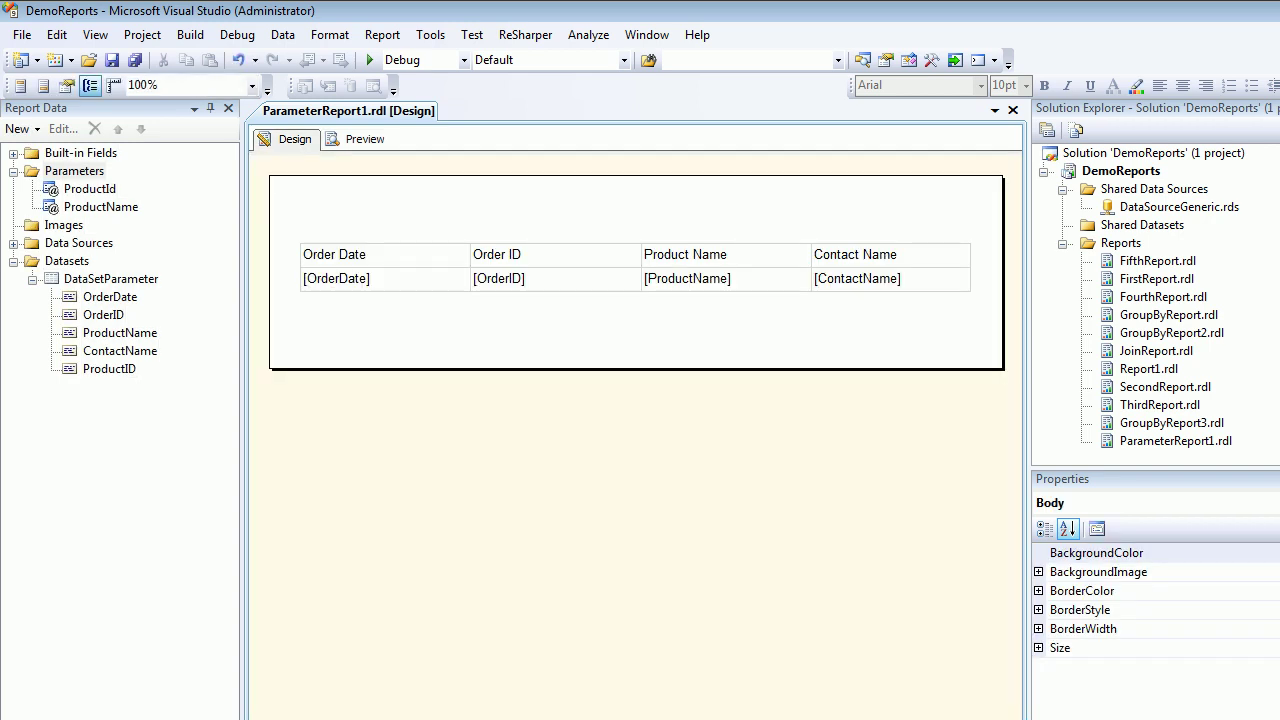
pyautogui.click(111, 279)
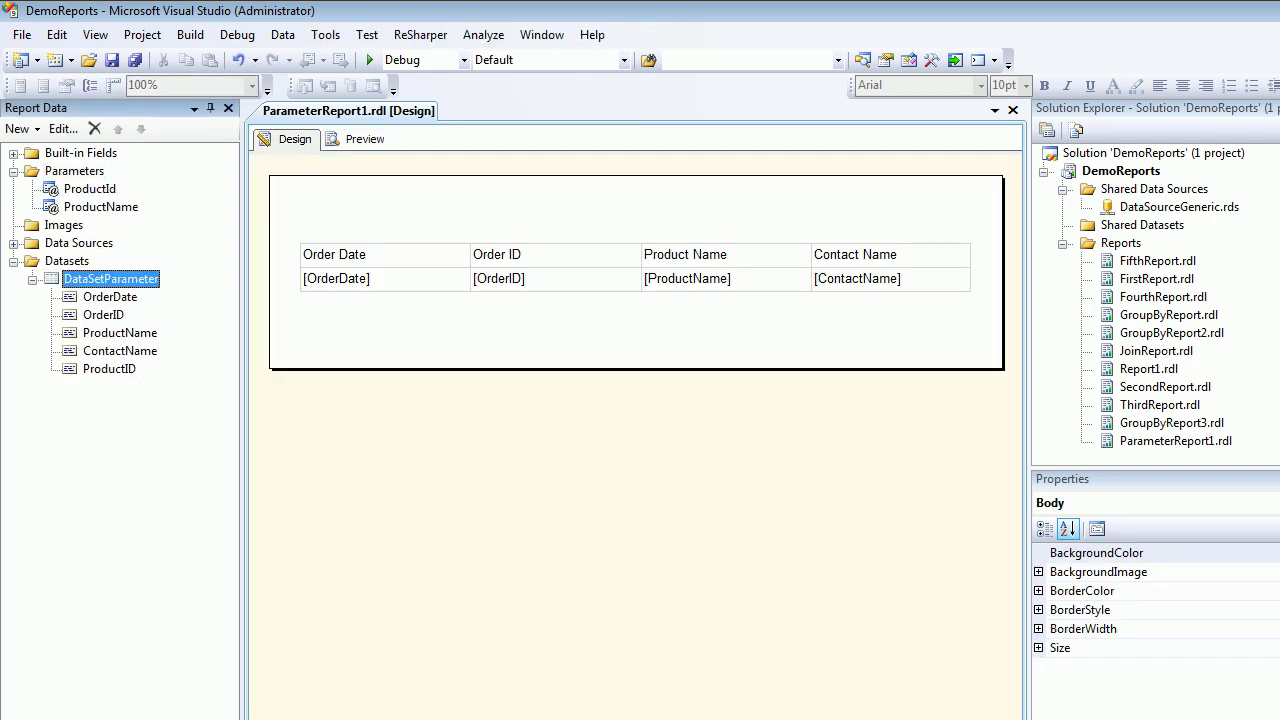
pyautogui.click(101, 207)
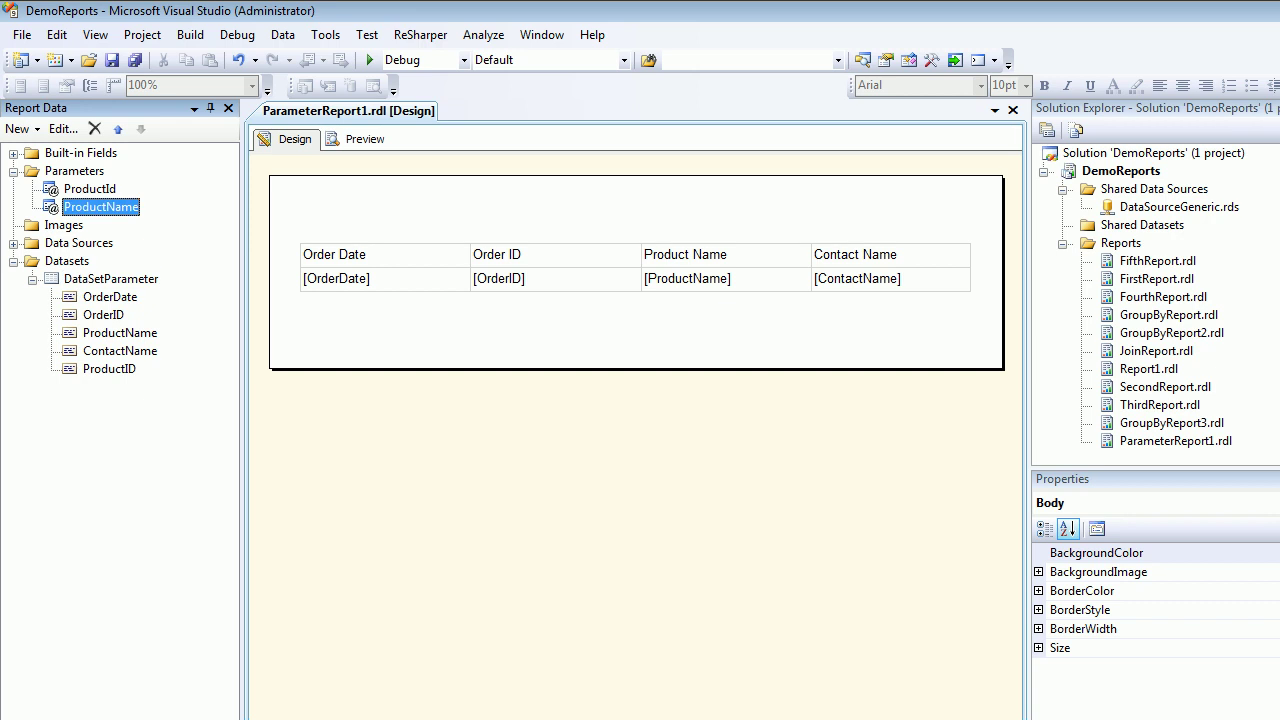
pyautogui.click(89, 189)
pyautogui.rightClick(95, 190)
pyautogui.click(140, 200)
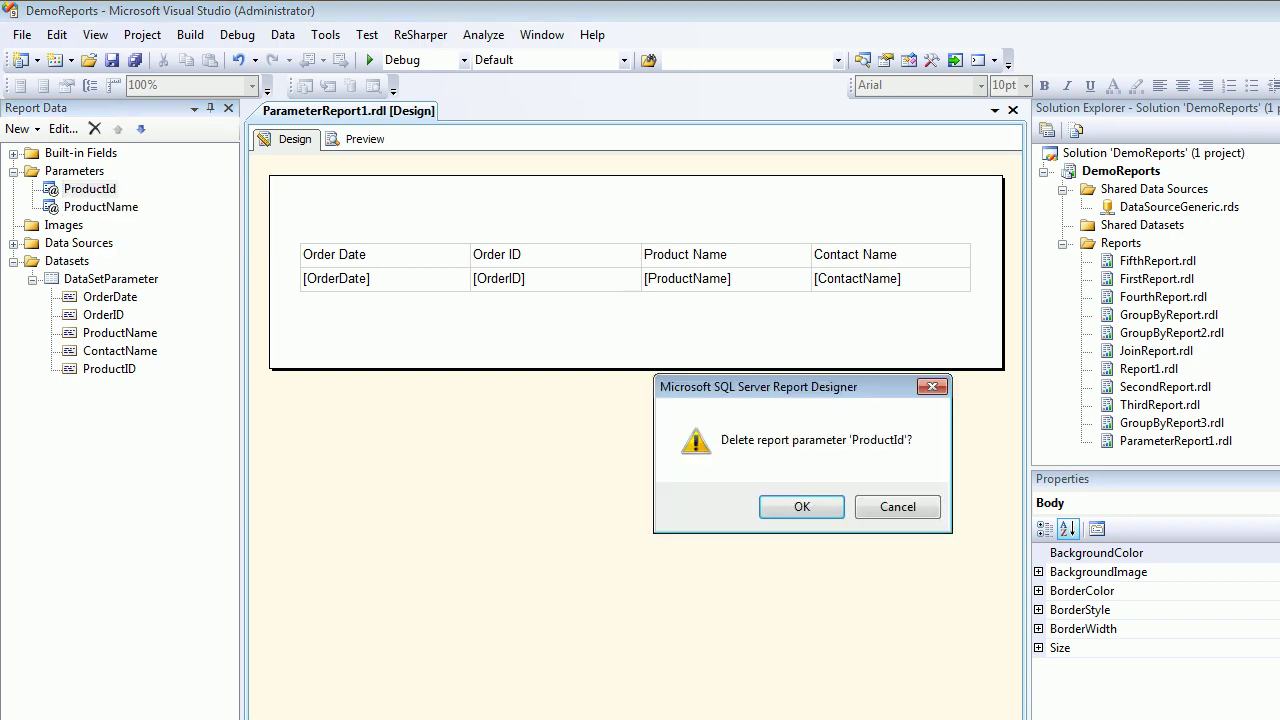
pyautogui.press('Return')
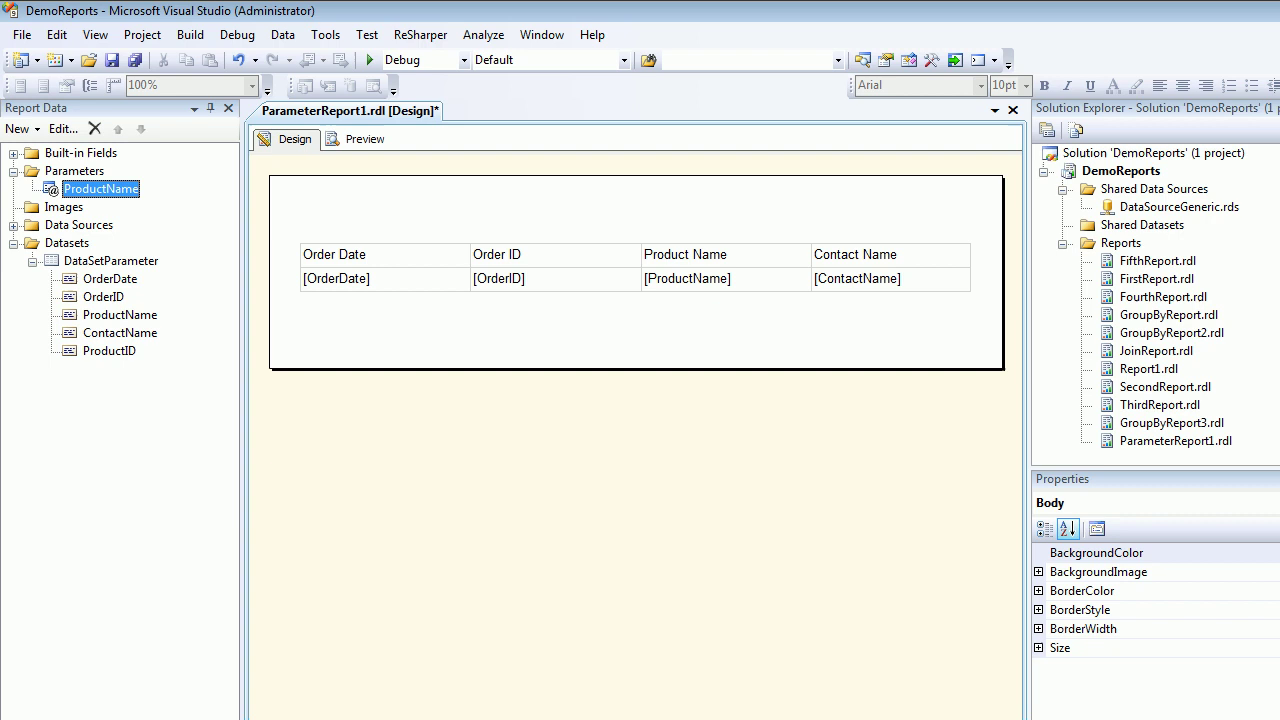
# Preview the report and run it for Product Name chai
pyautogui.click(360, 139)
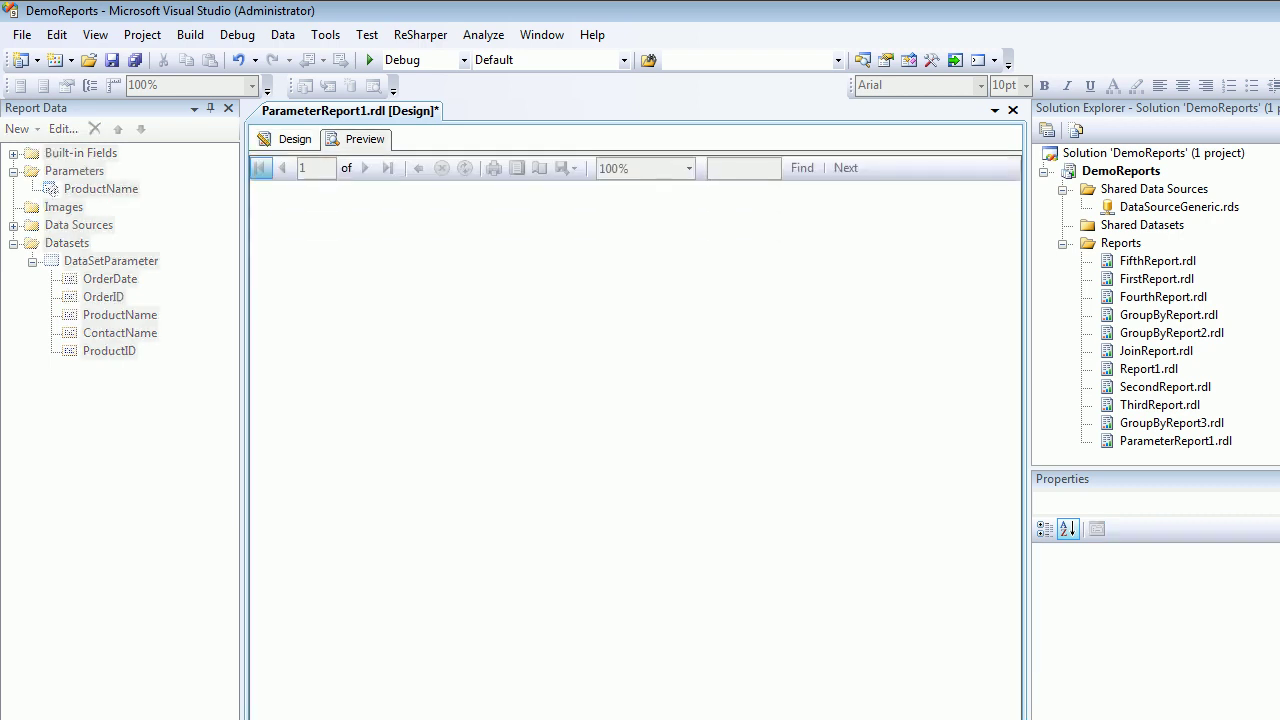
pyautogui.click(378, 170)
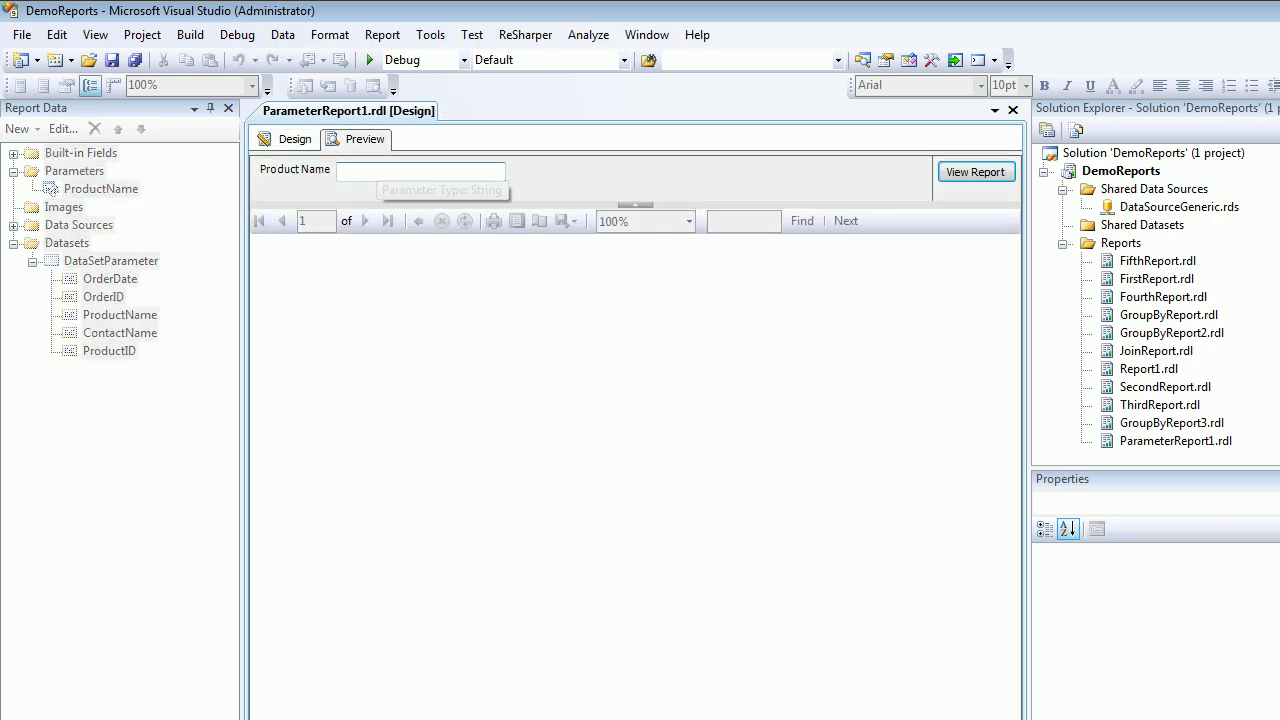
pyautogui.write('chai')
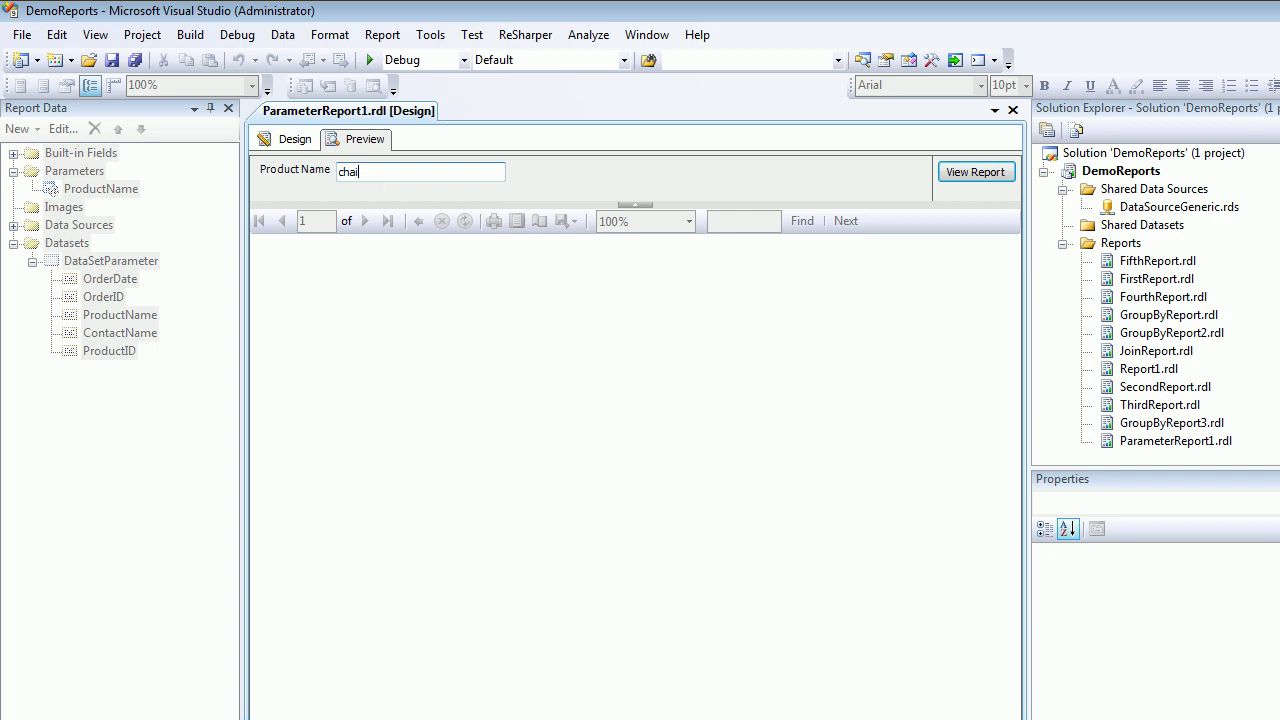
pyautogui.press('Return')
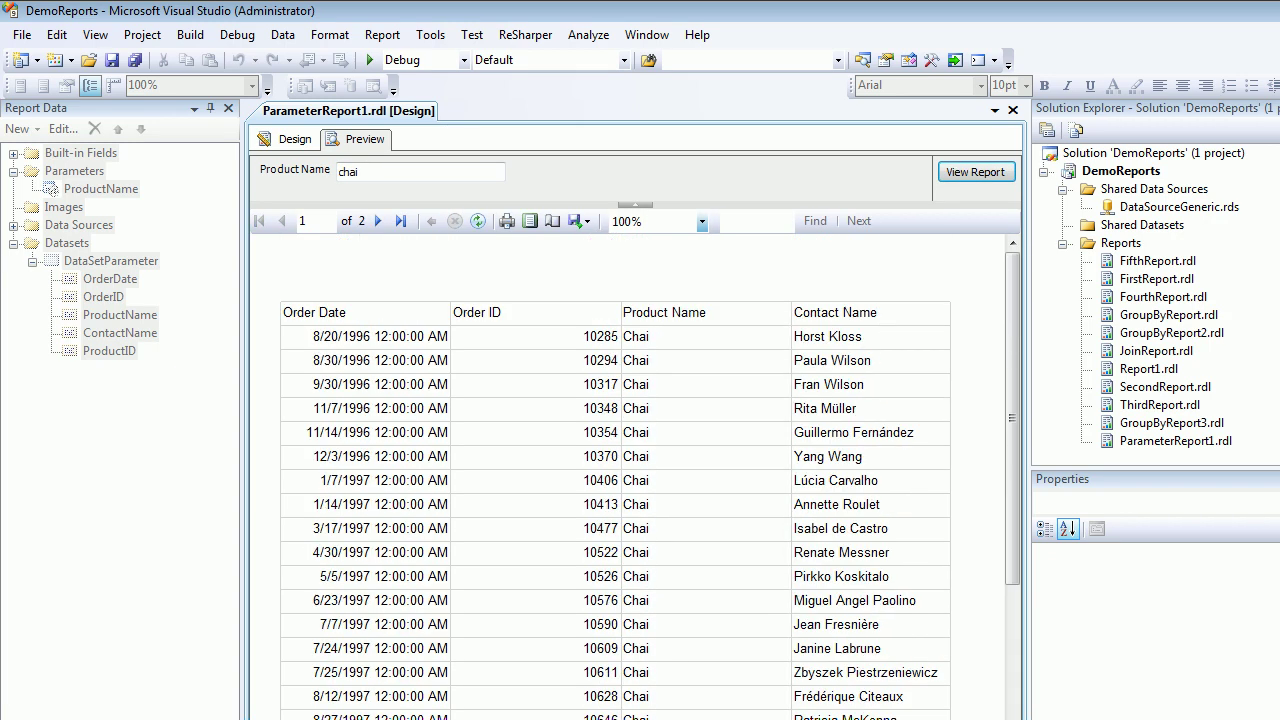
# Run the report again for Product Name chang and look through its rows
pyautogui.click(359, 172)
pyautogui.press('BackSpace')
pyautogui.write('ng')
pyautogui.press('Return')
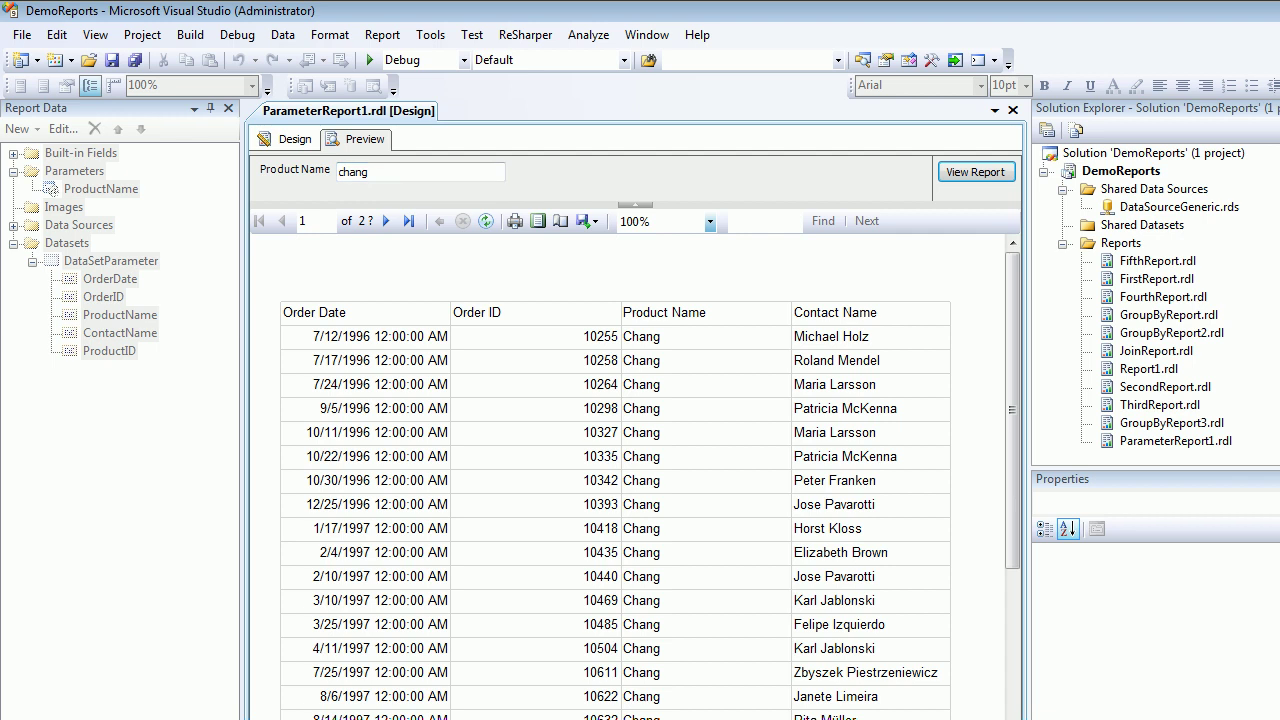
pyautogui.scroll(-5, 635, 477)
pyautogui.scroll(5, 635, 477)
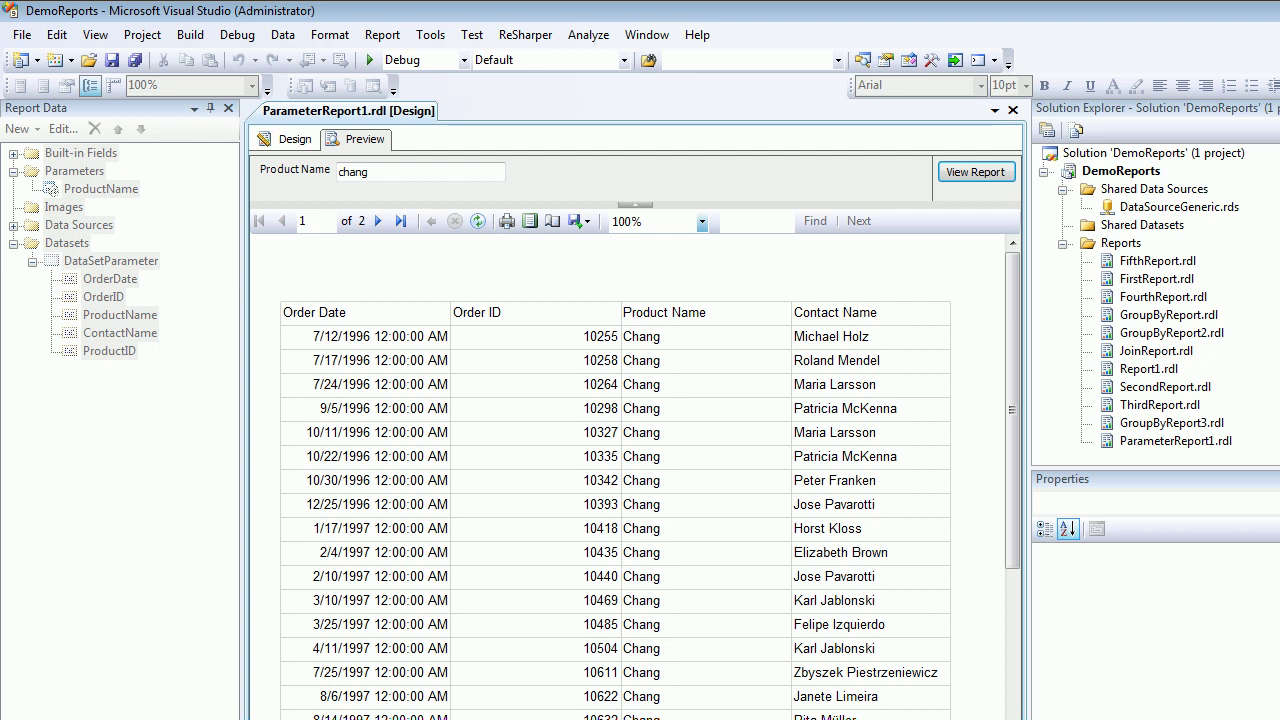
# Return to the report design, view the parameter report topics slide in PowerPoint, and reopen the report preview in Visual Studio
pyautogui.click(295, 139)
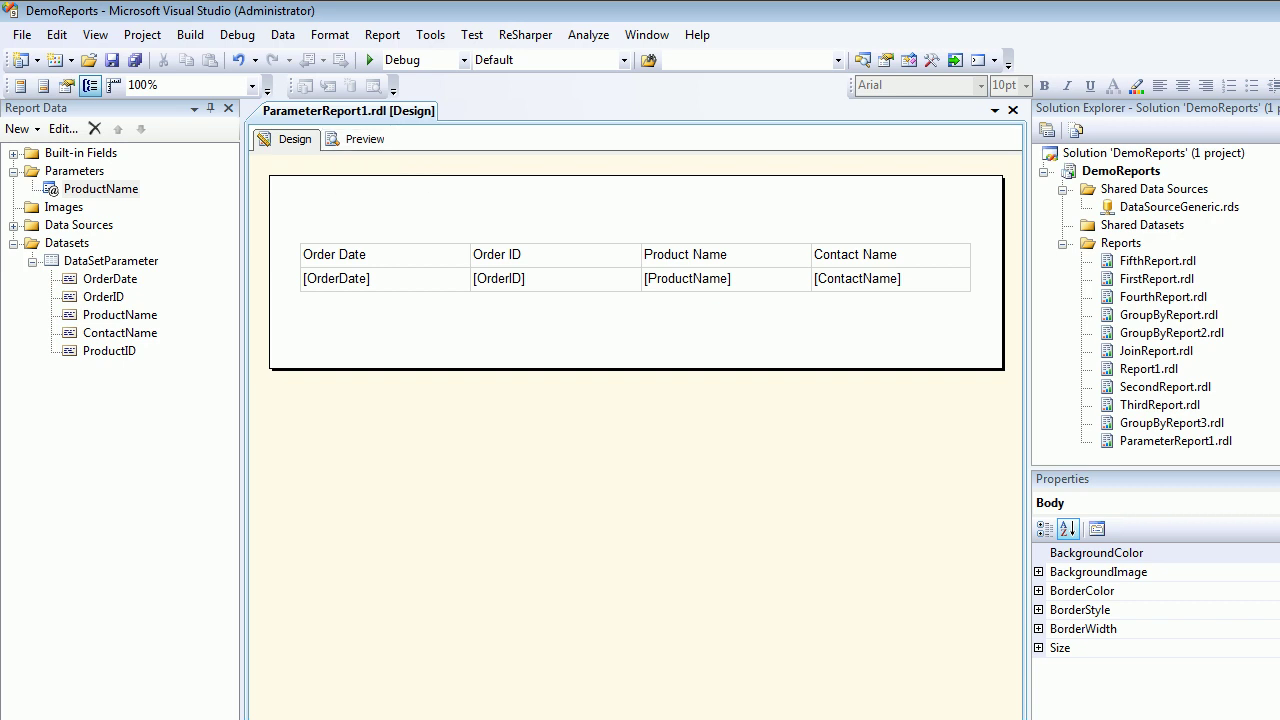
pyautogui.hotkey('alt', 'Tab')
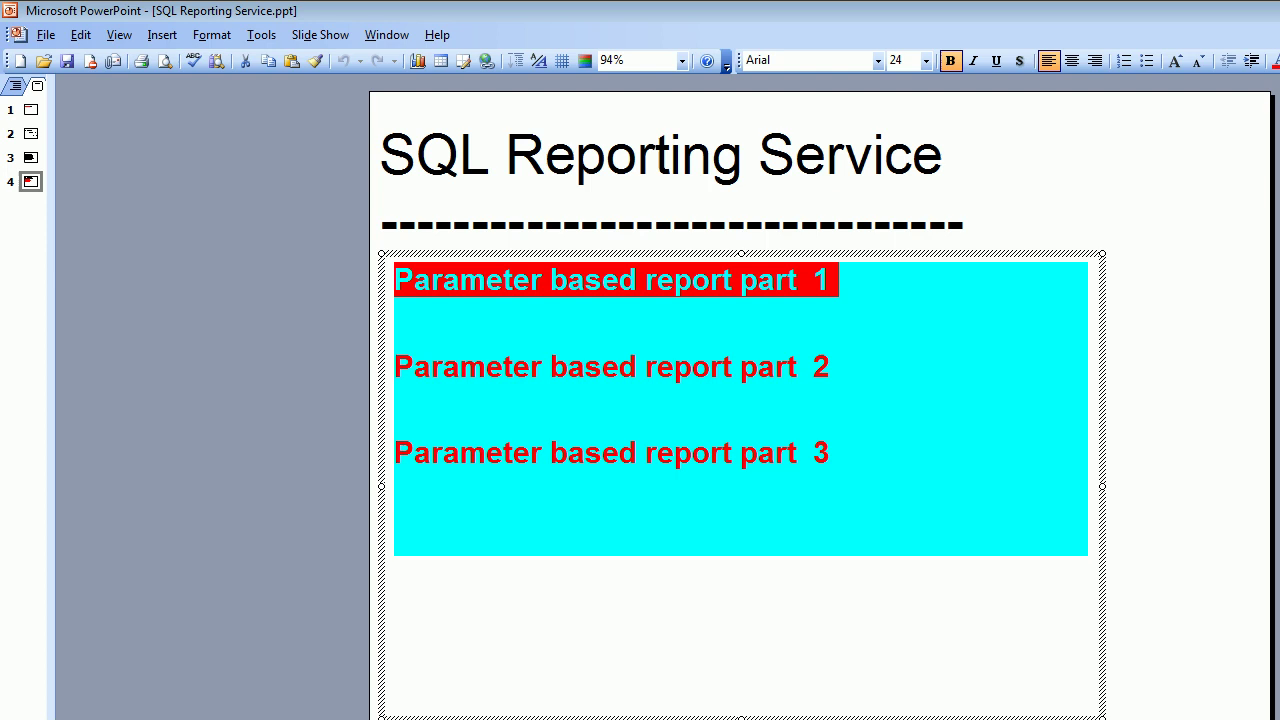
pyautogui.hotkey('alt', 'Tab')
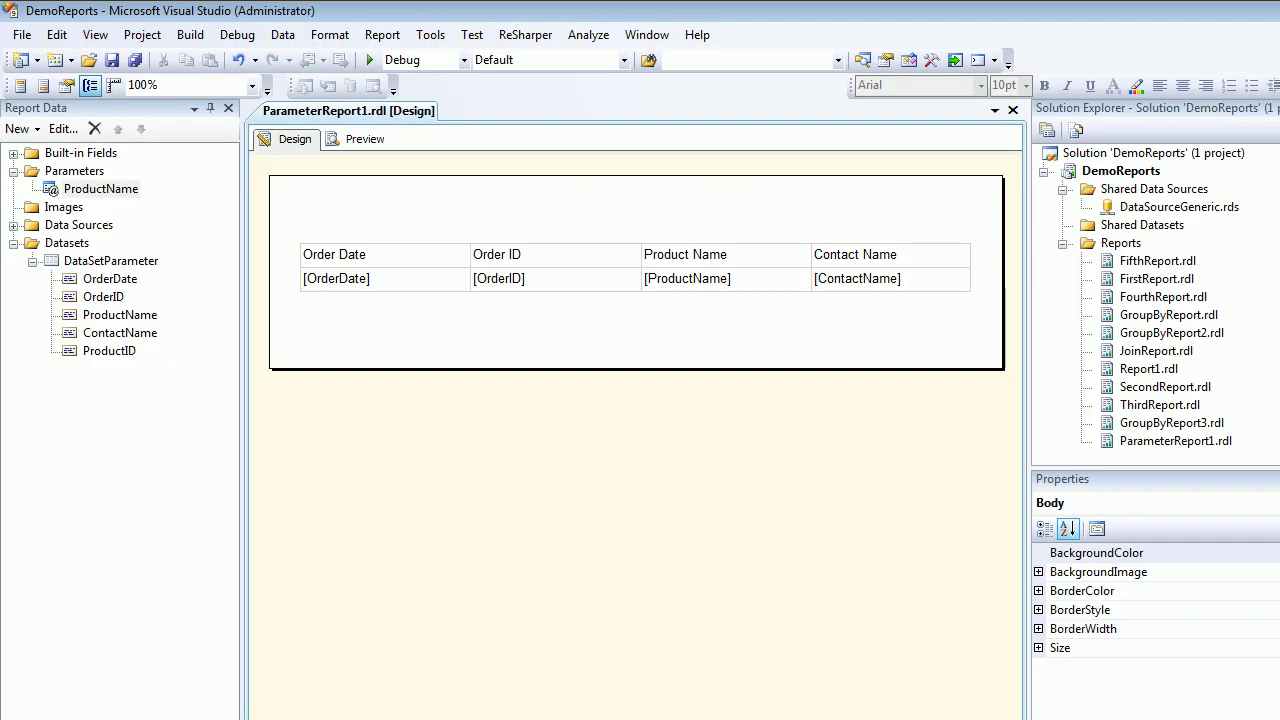
pyautogui.click(360, 139)
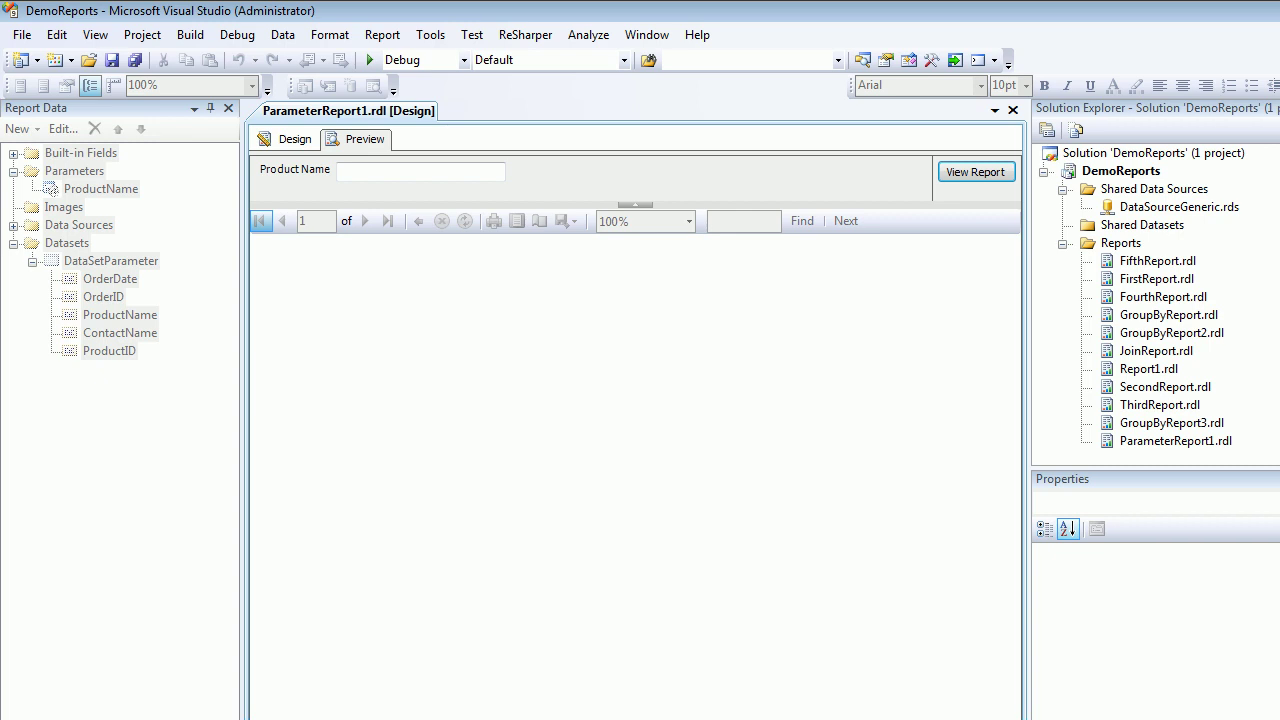